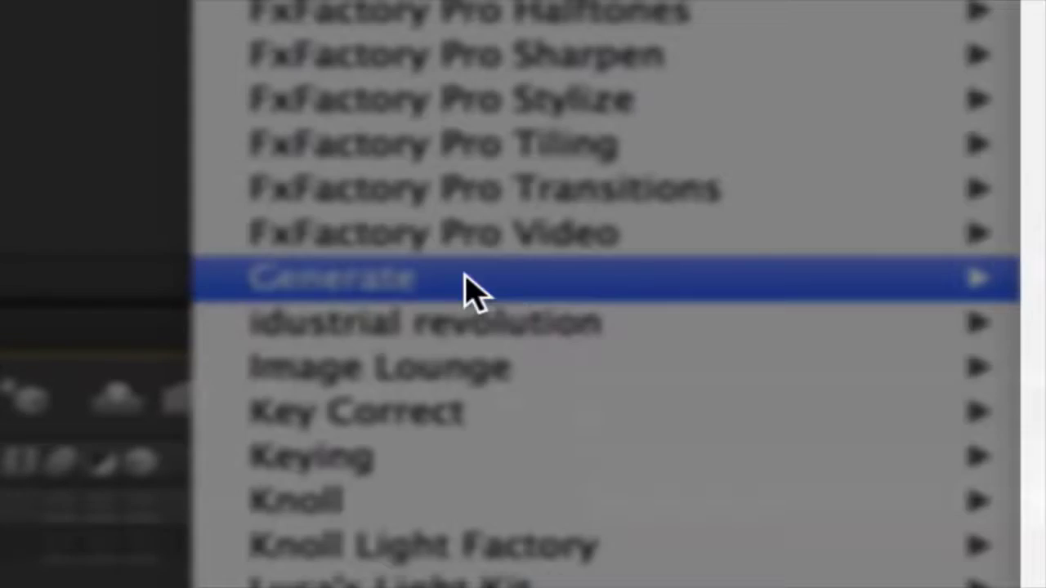
Apply the Fill effect to the Object_28.png layer and set its color to near-white FFFEFE
left_click(462, 274)
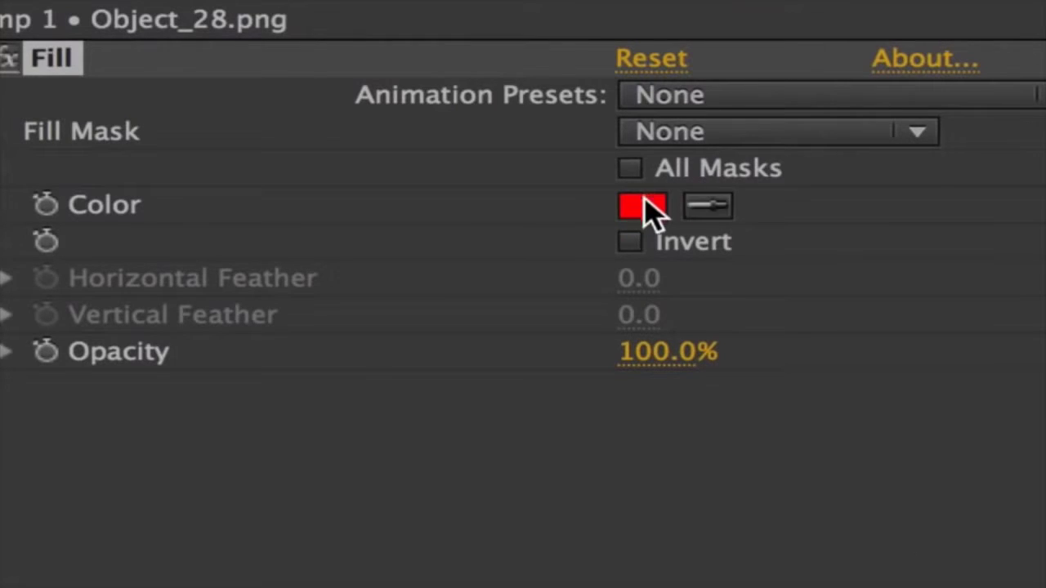
left_click(645, 208)
left_click_drag(185, 133, 54, 103)
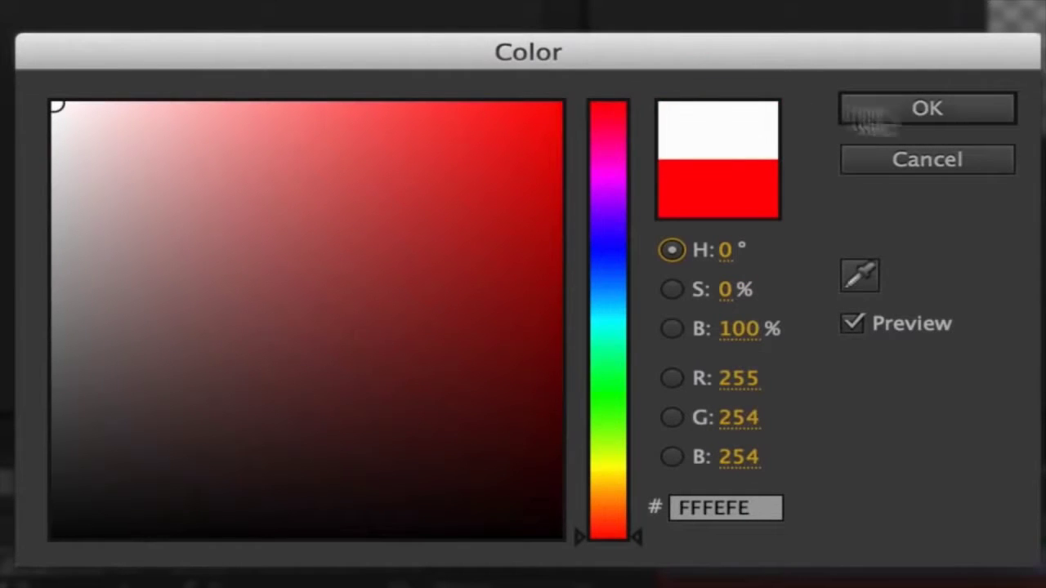
left_click(927, 111)
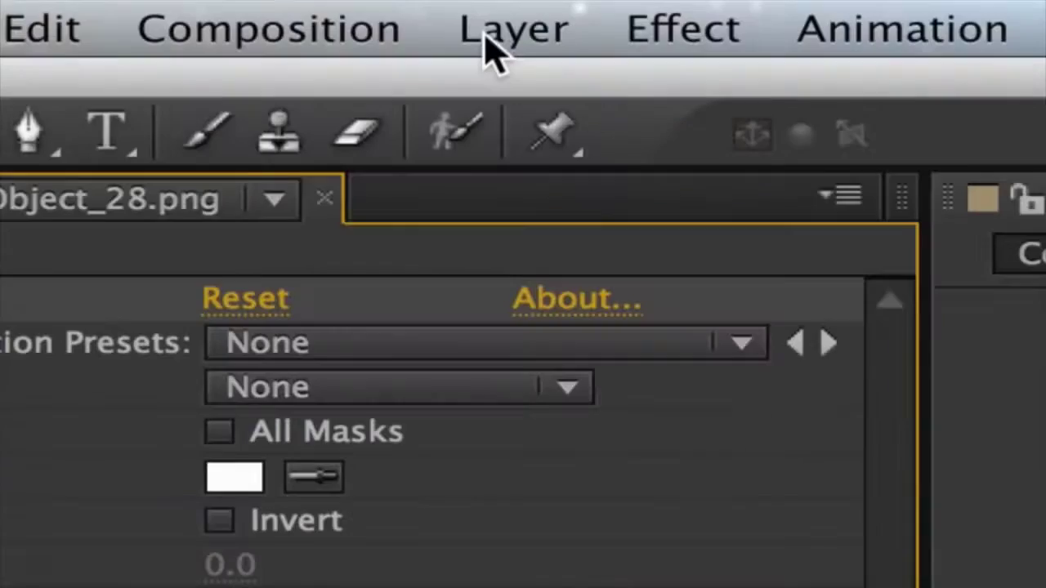
Auto-trace the Object_28.png layer from its Luminance channel with 1 px tolerance and 50% threshold, keeping the masks on that layer
left_click(494, 45)
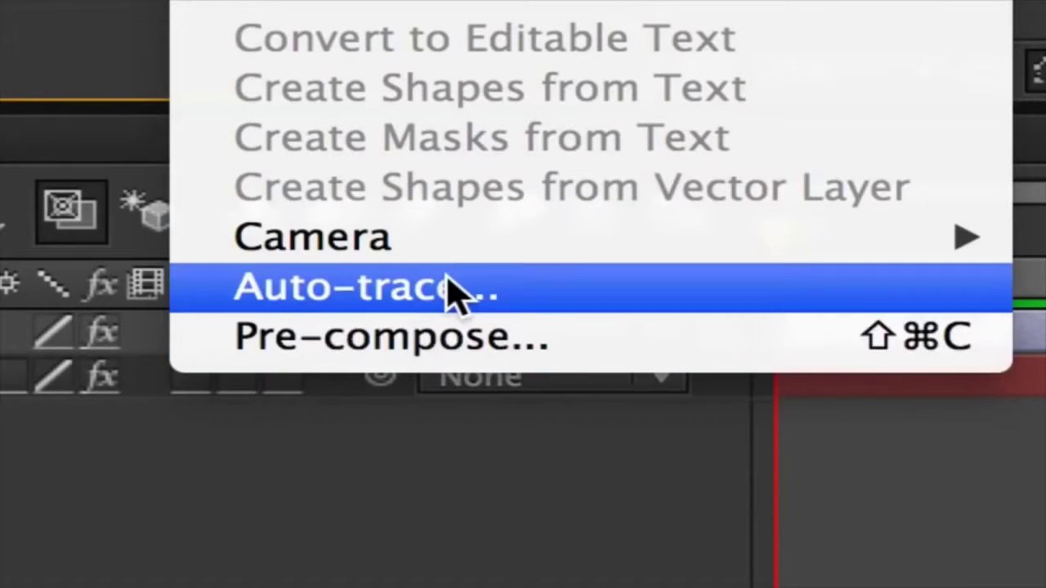
left_click(450, 287)
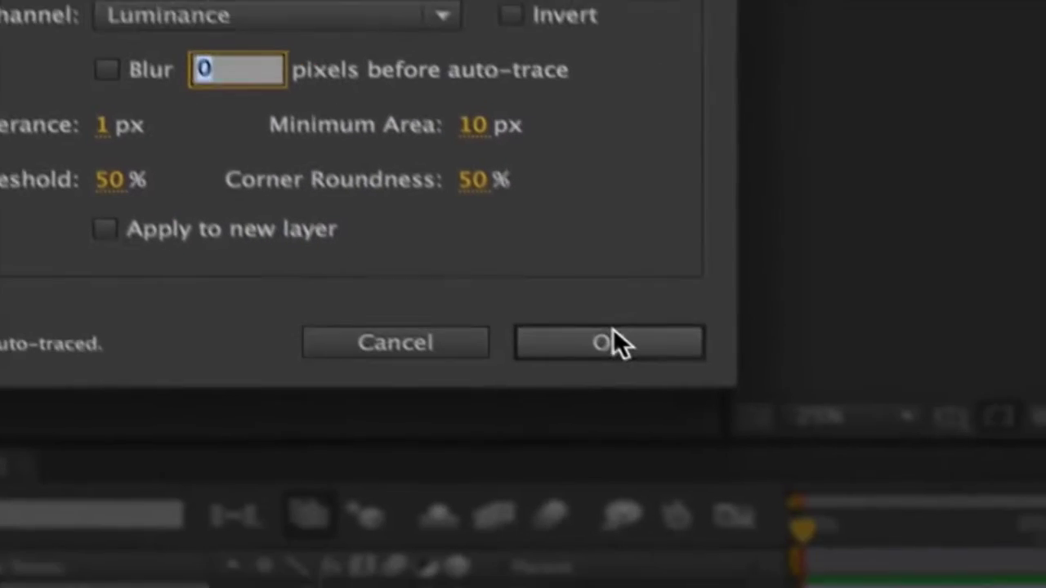
left_click(605, 323)
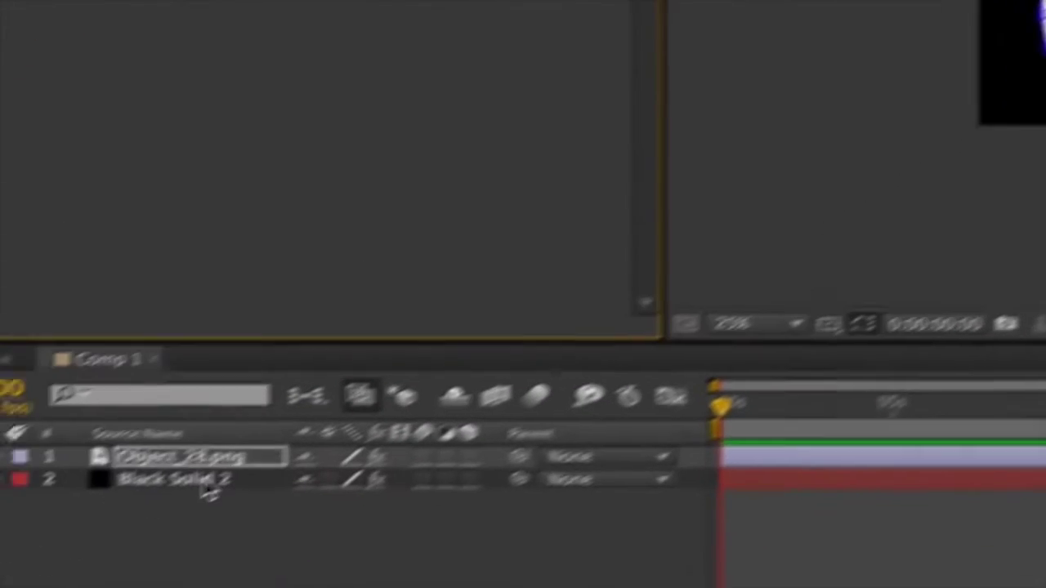
Assign Object_28.png as Path Layer 1 under Custom Text and Masks in the Element effect on Black Solid 2
left_click(245, 468)
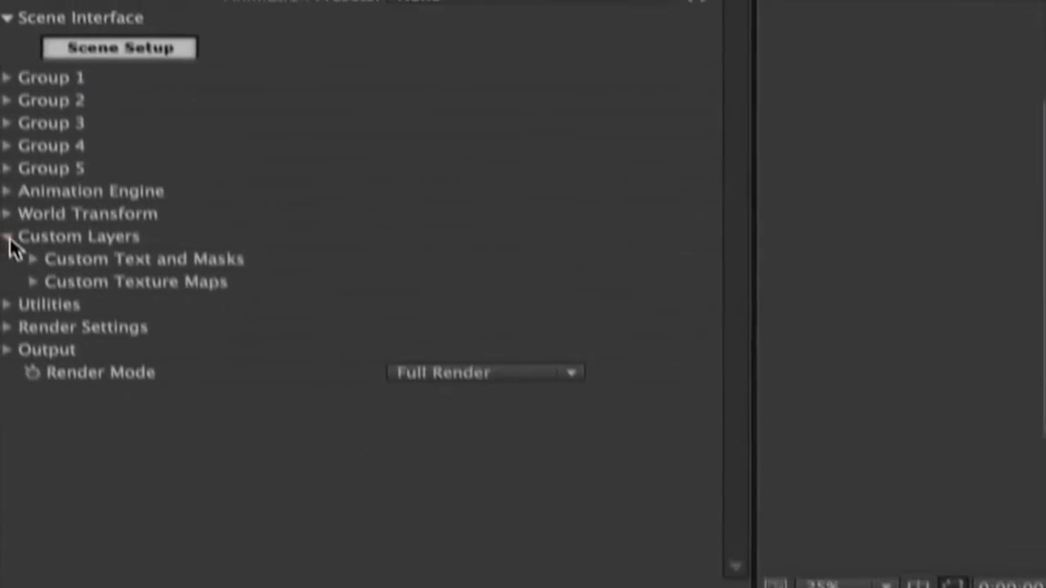
left_click(18, 276)
left_click(17, 276)
left_click(39, 297)
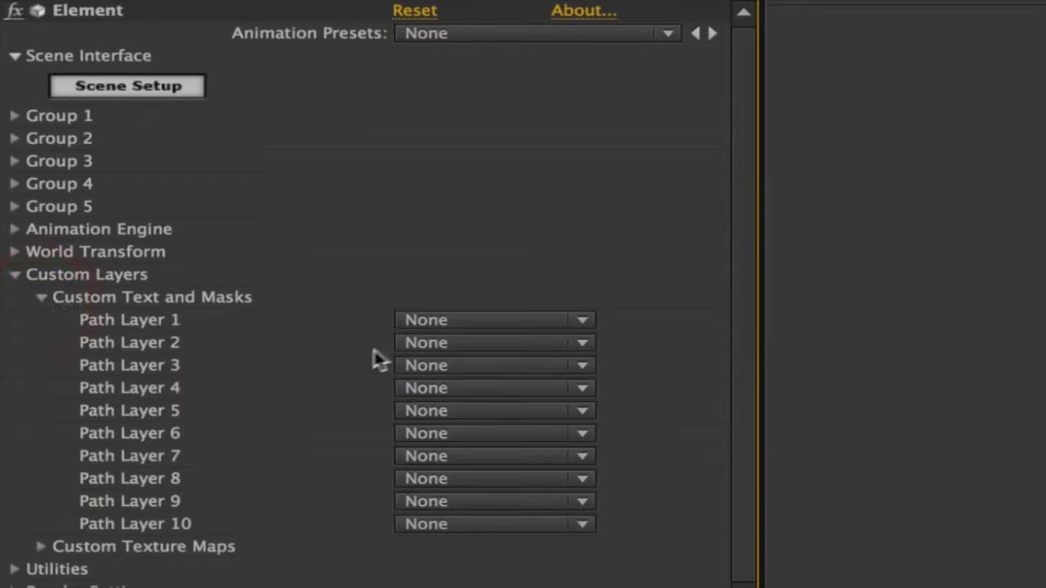
left_click(419, 324)
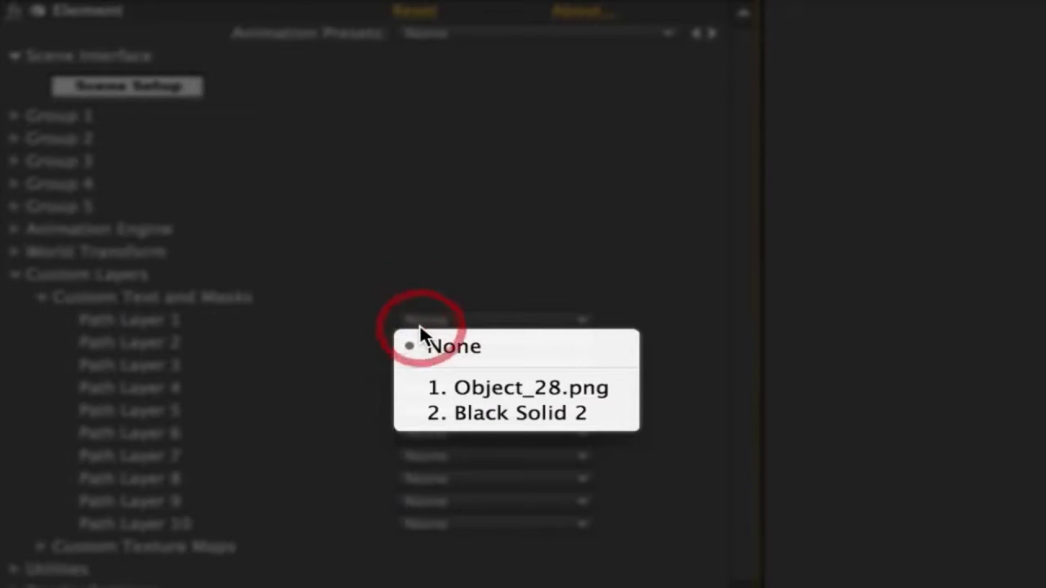
left_click(471, 386)
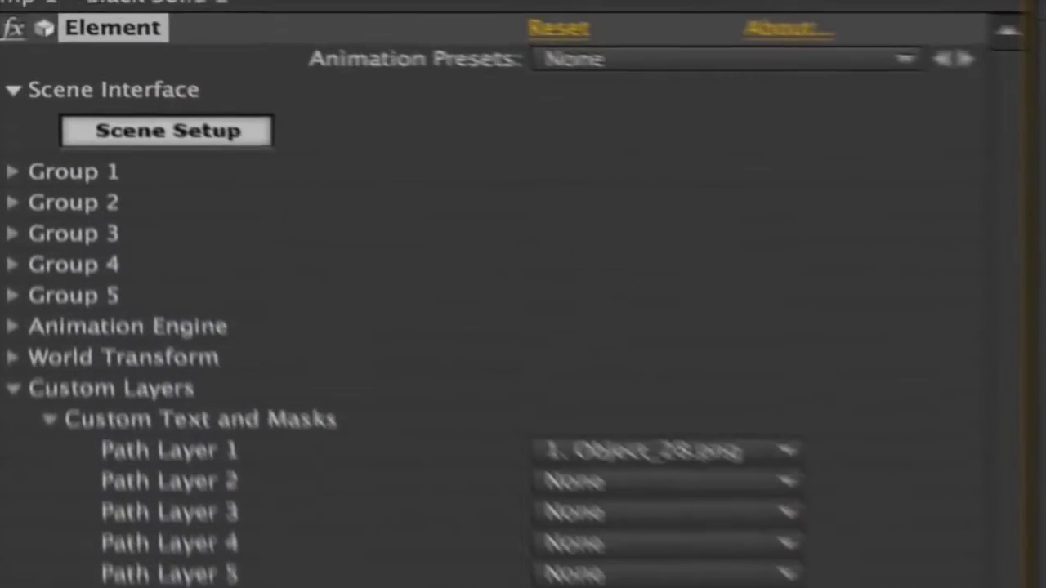
Open Element's Scene Setup, extrude the traced logo and inspect the 3D model at an angle
left_click(127, 88)
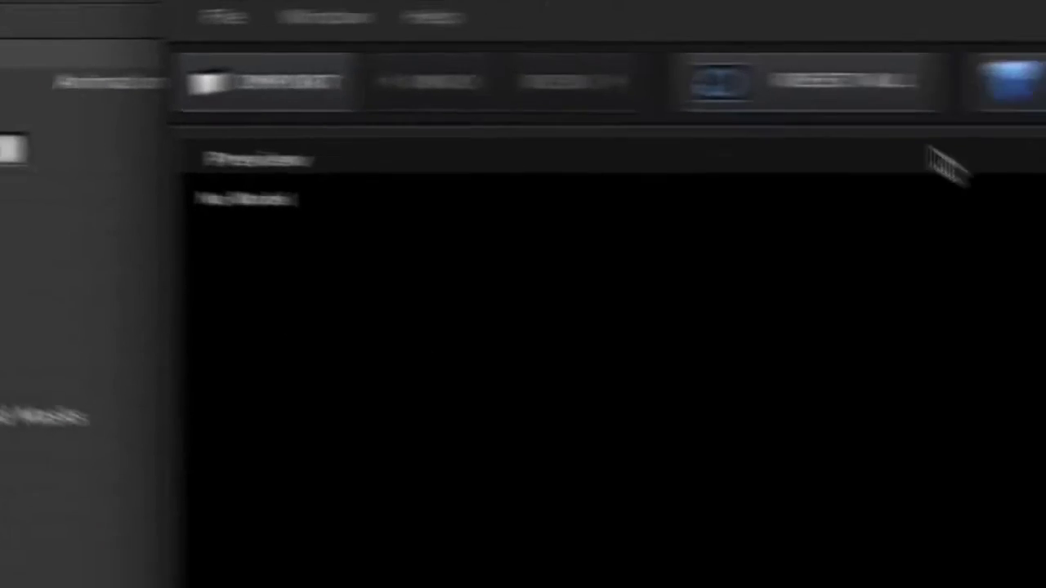
left_click(736, 85)
left_click_drag(657, 304, 490, 351)
scroll(628, 264, "up", 3)
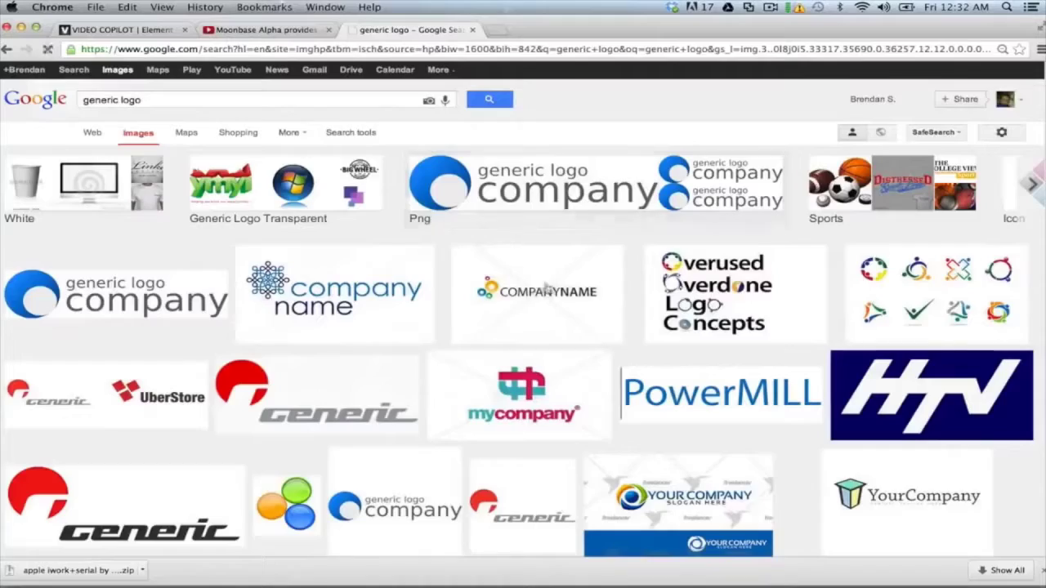
Switch to Chrome and pick the green cogwheel from the generic logo image results
scroll(523, 310, "down", 10)
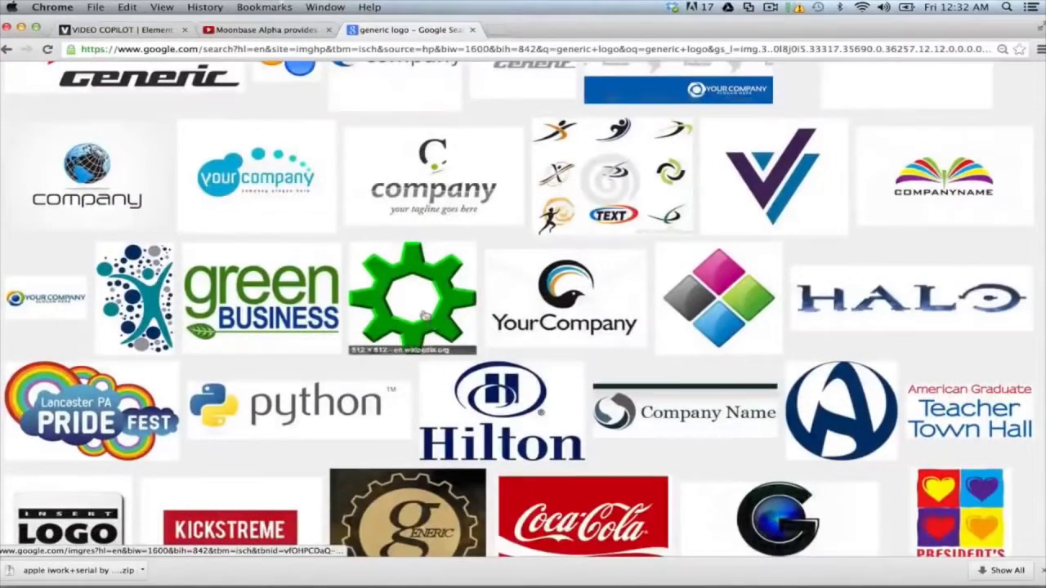
left_click(421, 309)
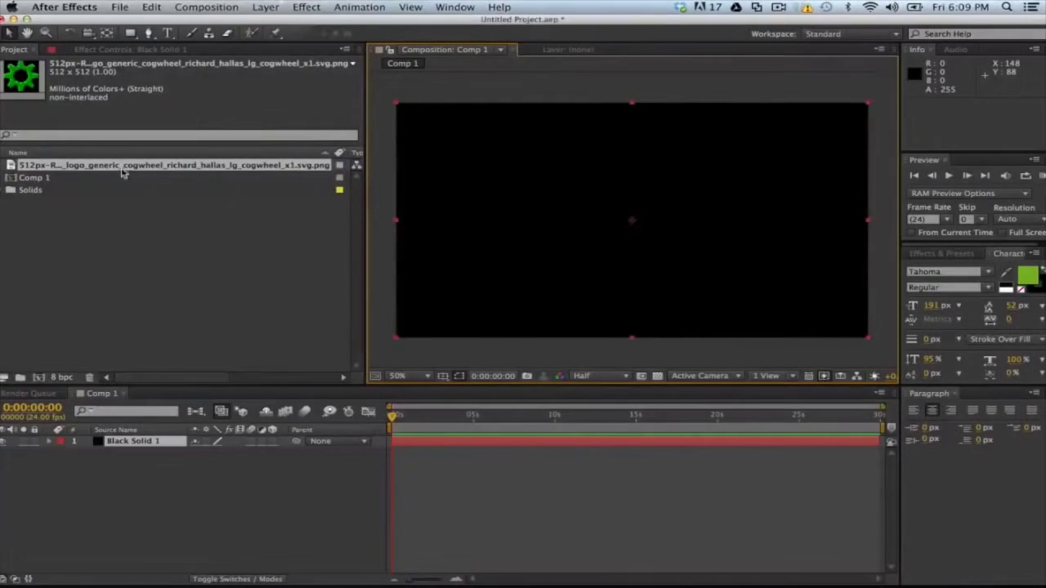
In After Effects, place the imported cogwheel PNG at the center of Comp 1 and activate the Pen tool for tracing it
left_click_drag(147, 166, 625, 229)
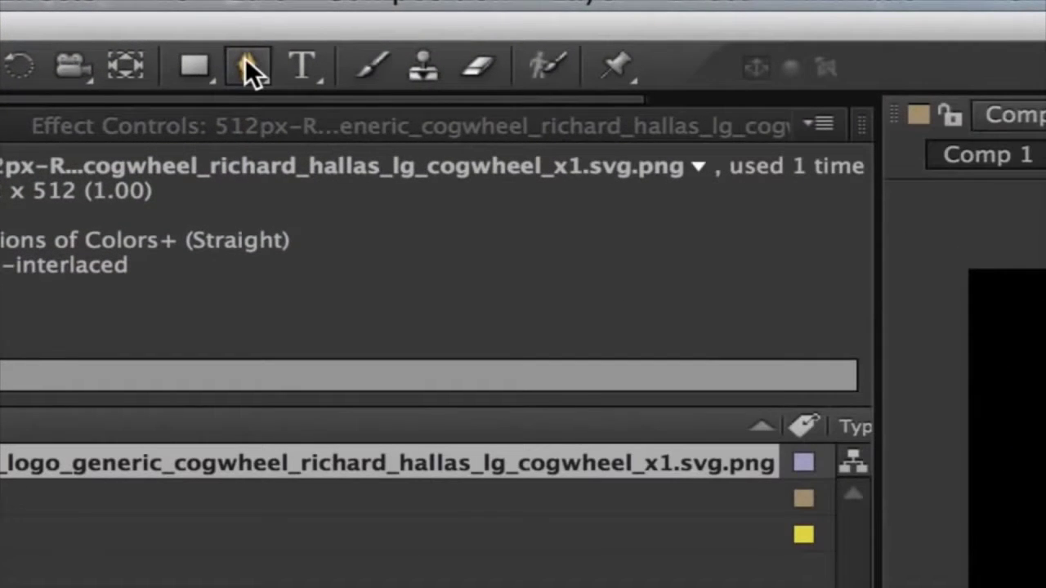
left_click(148, 33)
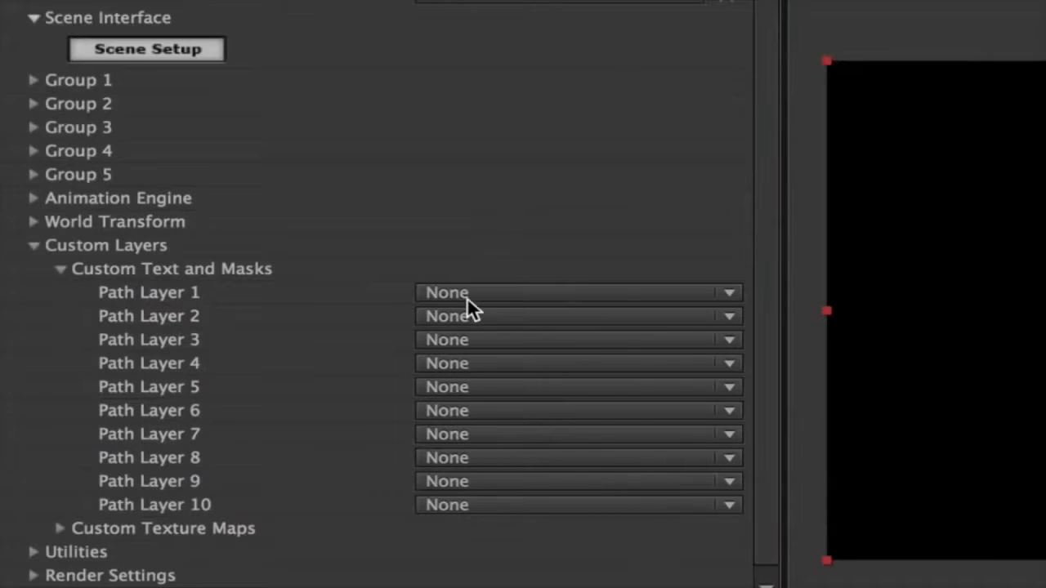
Assign the cogwheel PNG as Element's Path Layer 1 and extrude it in Scene Setup
left_click(468, 299)
left_click(514, 367)
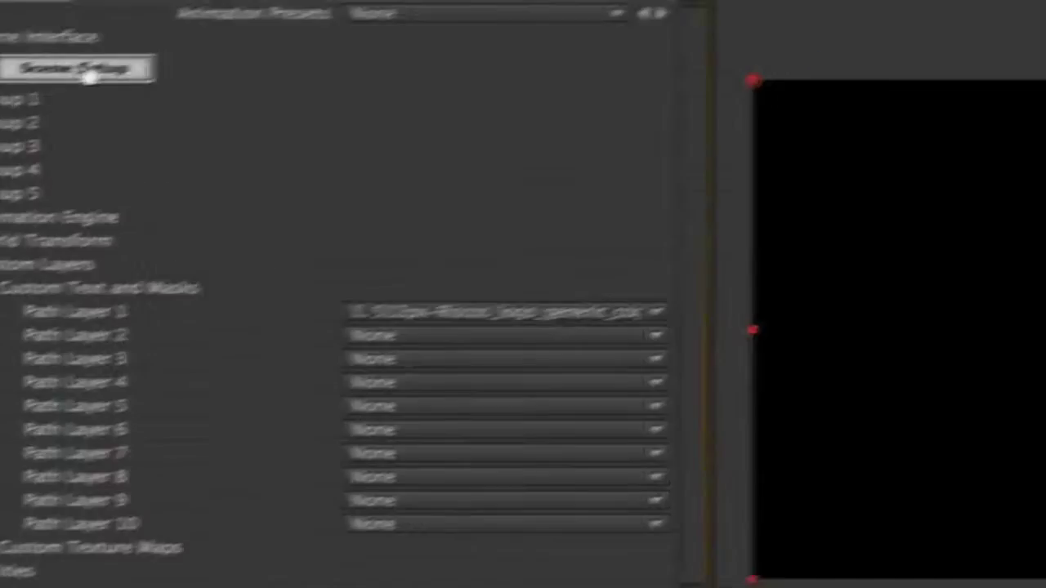
left_click(78, 69)
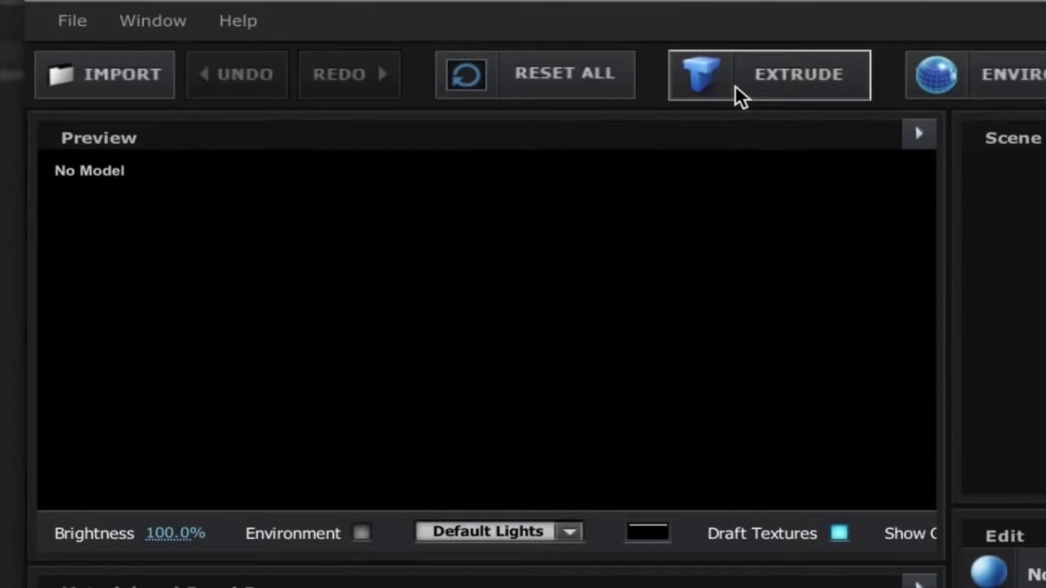
left_click(734, 84)
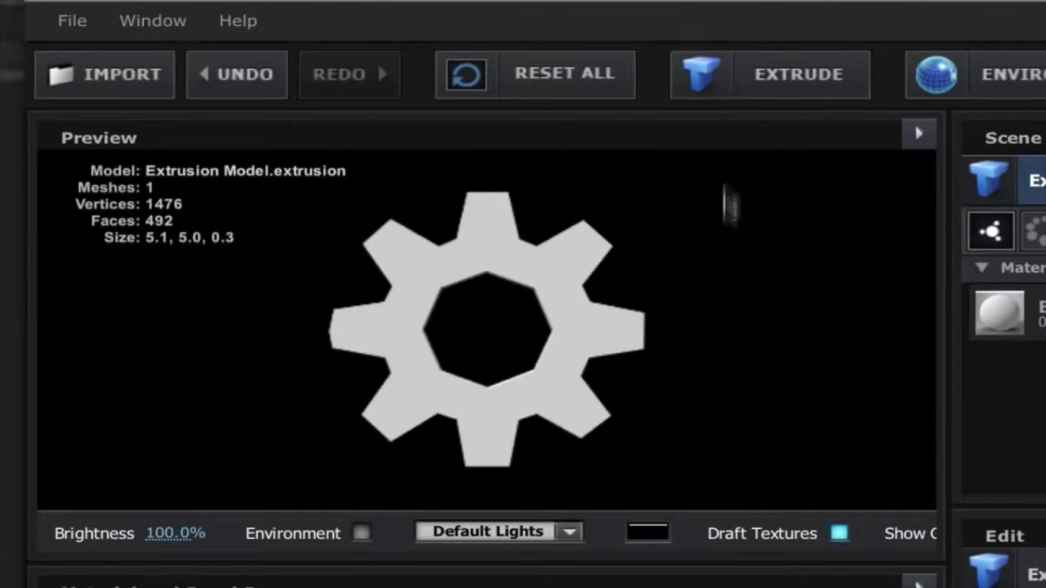
left_click_drag(665, 338, 577, 303)
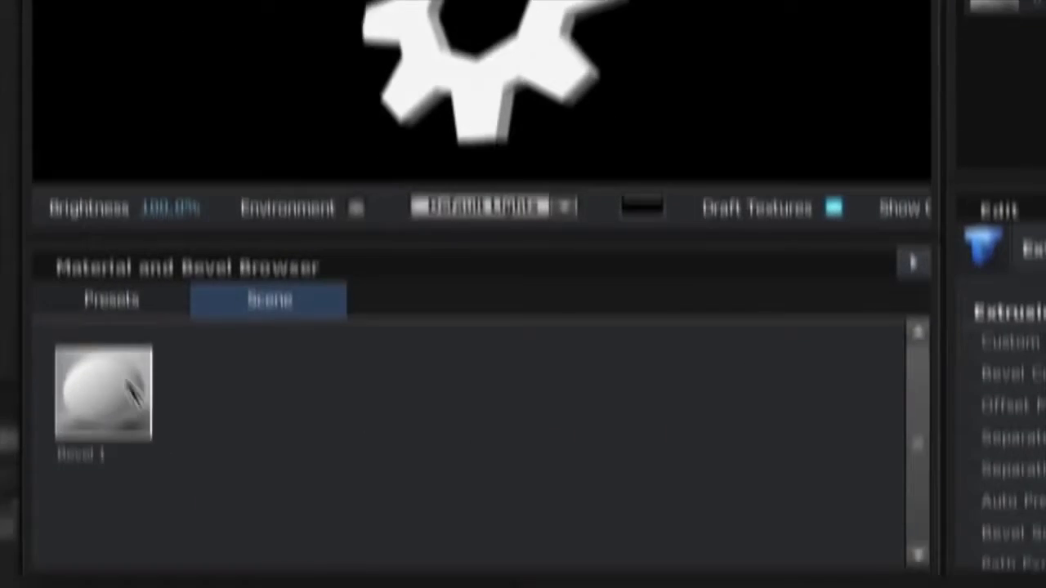
Apply the bronze material from the Pro_Shaders Metal presets to the extruded gear
left_click(104, 294)
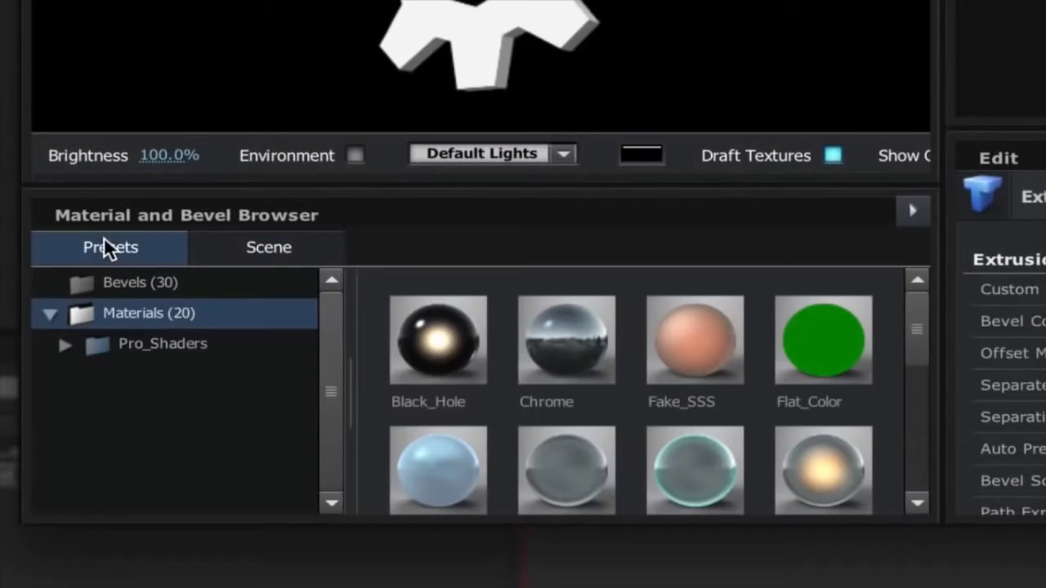
left_click(65, 344)
scroll(335, 364, "down", 2)
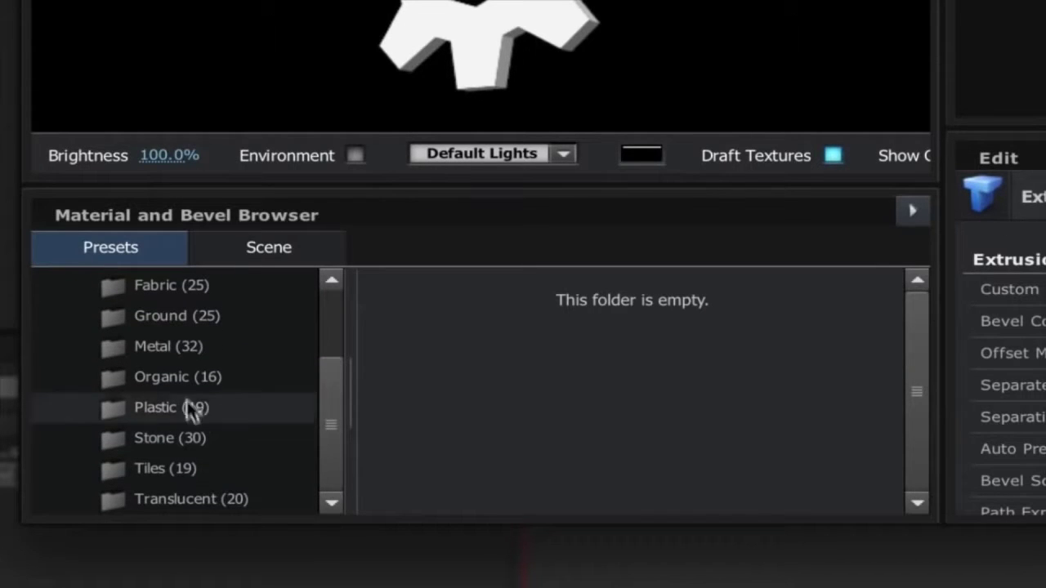
left_click(178, 350)
left_click_drag(700, 337, 515, 56)
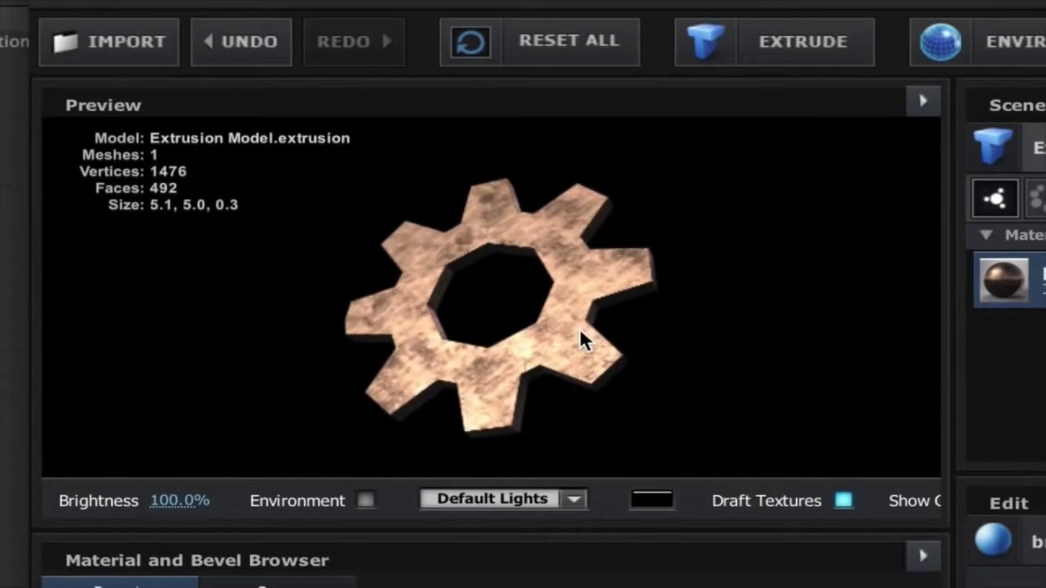
left_click_drag(579, 328, 602, 344)
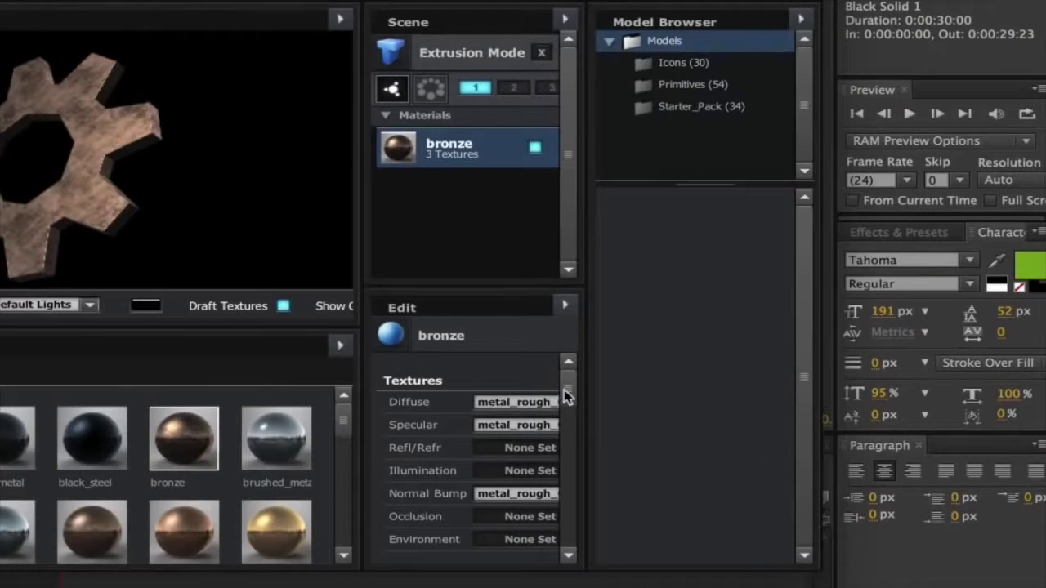
Set the gear's Extrude to 2.00, Expand Edges to 1.82, Bevel Size to 3.80, Bevel Depth to 2.55 and Bevel Segments to 1
left_click_drag(568, 396, 644, 396)
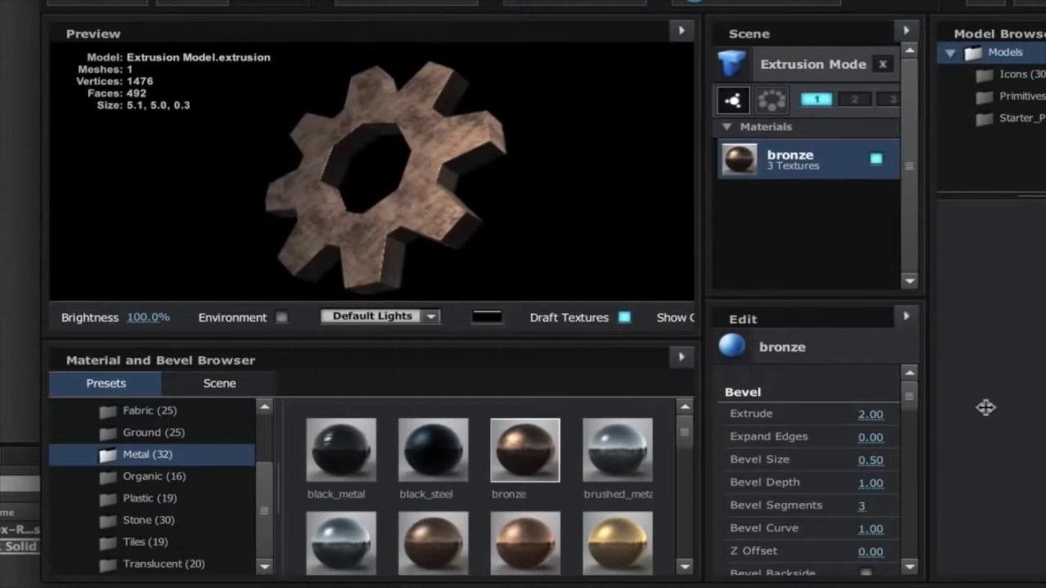
mouse_move(985, 407)
left_mouse_down()
mouse_move(1021, 406)
mouse_move(969, 420)
mouse_move(990, 417)
left_mouse_up()
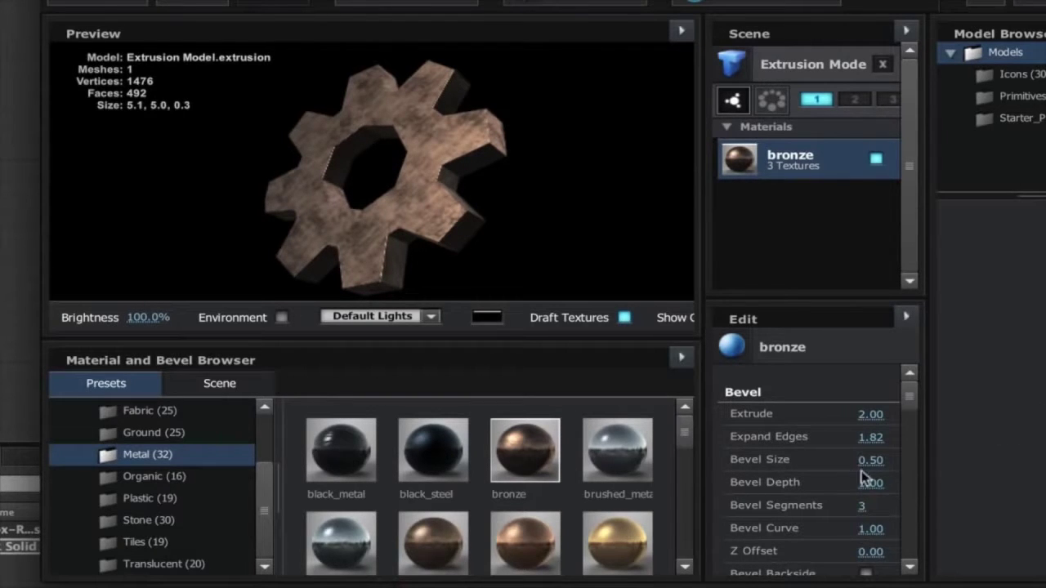
left_click_drag(974, 455, 1044, 454)
left_click_drag(871, 485, 1005, 466)
mouse_move(860, 507)
left_mouse_down()
mouse_move(875, 498)
mouse_move(841, 505)
left_mouse_up()
left_click_drag(519, 238, 573, 212)
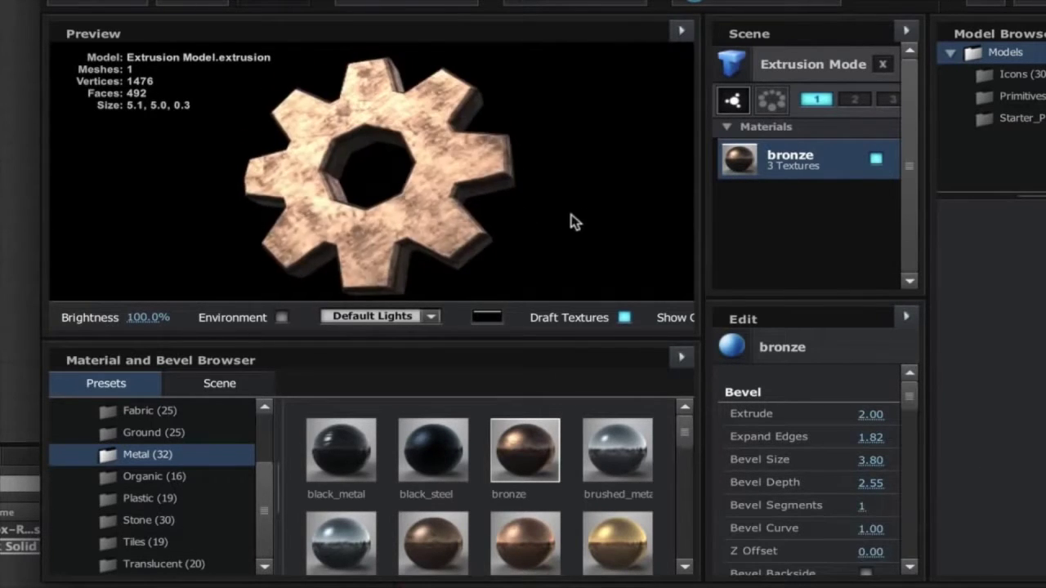
Set the gear's Bevel Curve to 0.81, enable Bevel Backside and check the bevel from several angles
mouse_move(940, 522)
left_mouse_down()
mouse_move(838, 528)
mouse_move(1032, 503)
mouse_move(945, 516)
left_mouse_up()
left_click_drag(645, 245, 586, 217)
mouse_move(870, 529)
left_mouse_down()
mouse_move(801, 535)
mouse_move(852, 528)
left_mouse_up()
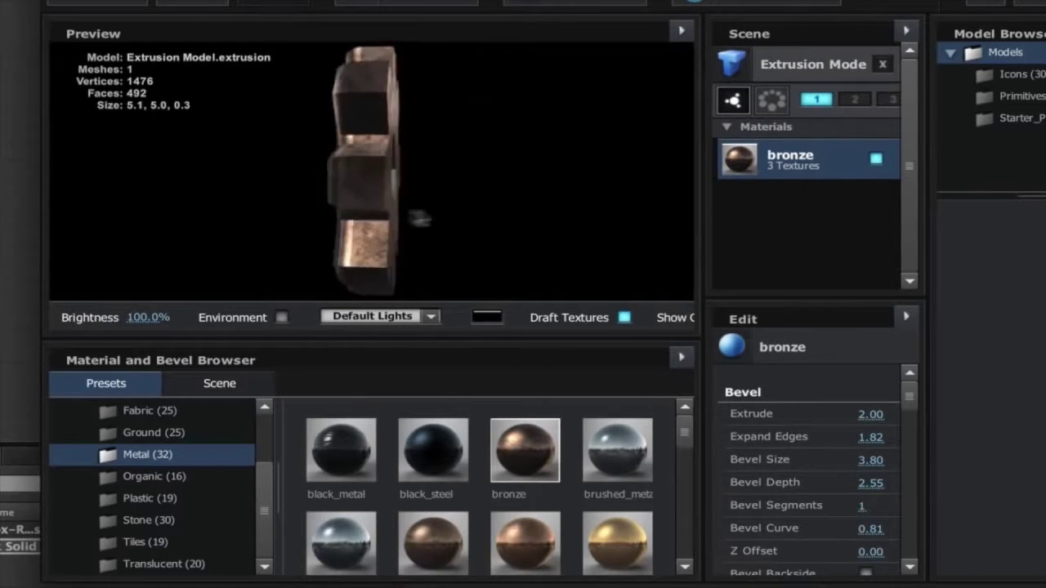
scroll(909, 399, "down", 3)
left_click(868, 503)
left_click_drag(532, 222, 422, 164)
mouse_move(909, 401)
left_mouse_down()
mouse_move(907, 509)
mouse_move(902, 400)
left_mouse_up()
left_click_drag(519, 182, 501, 196)
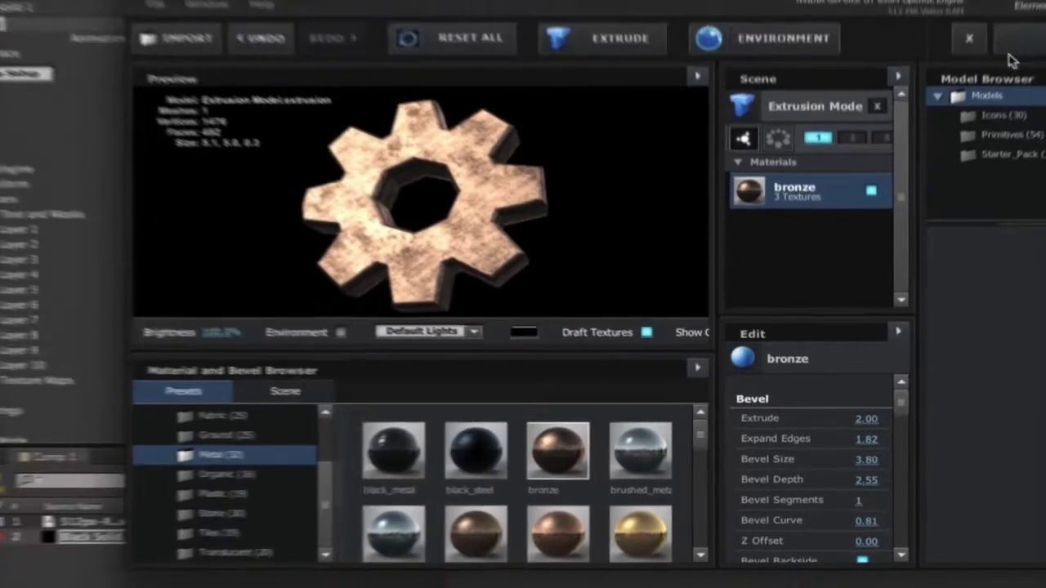
Apply the Element scene to the composition and hide the original cogwheel PNG layer
left_click(967, 35)
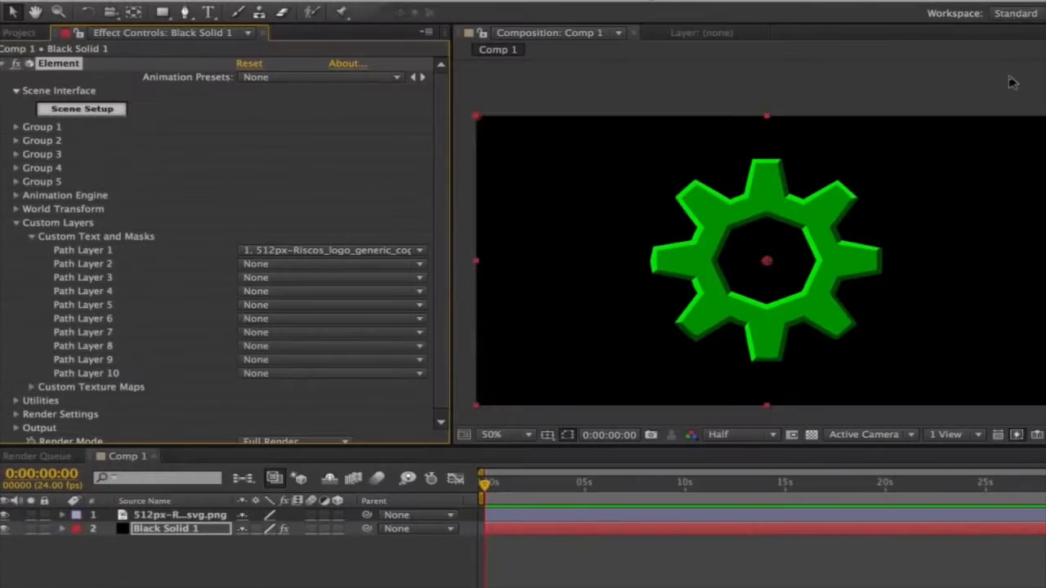
left_click(4, 514)
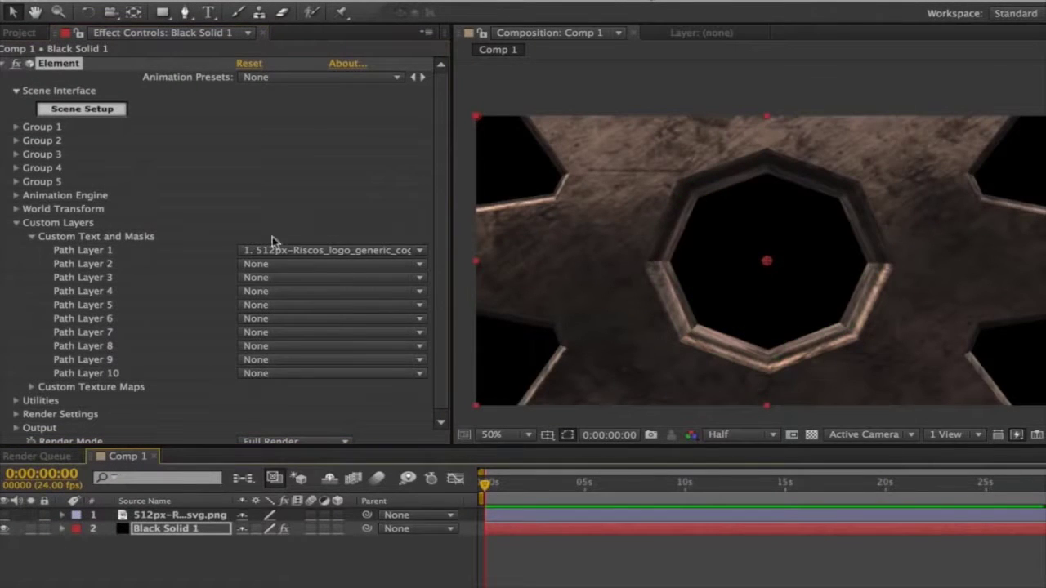
Reduce the Particle Size in Group 1's Particle Look so the whole gear fits inside the frame
left_click(15, 141)
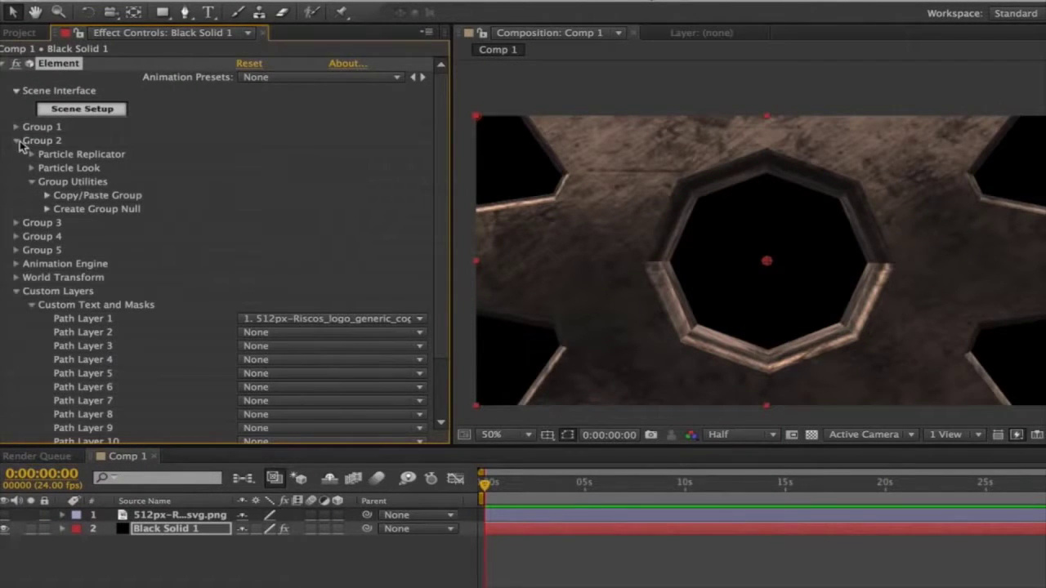
left_click(17, 141)
left_click(15, 127)
left_click(32, 154)
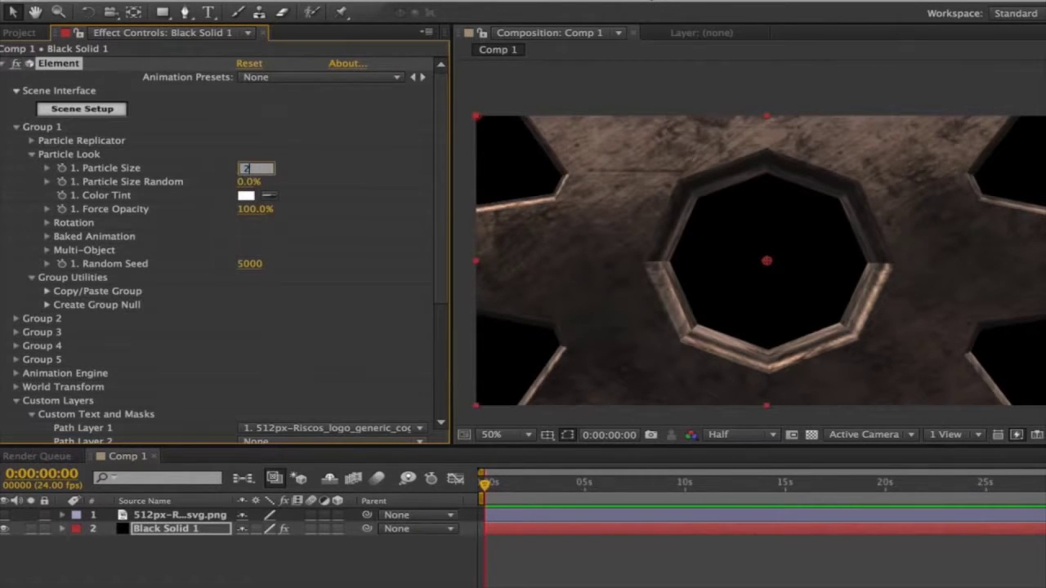
key("Return")
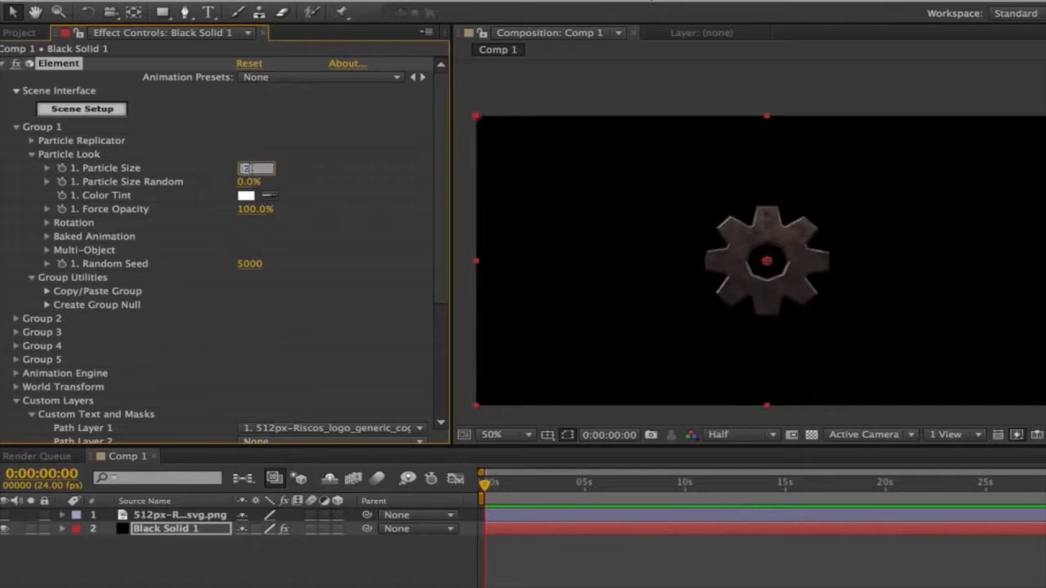
key("Return")
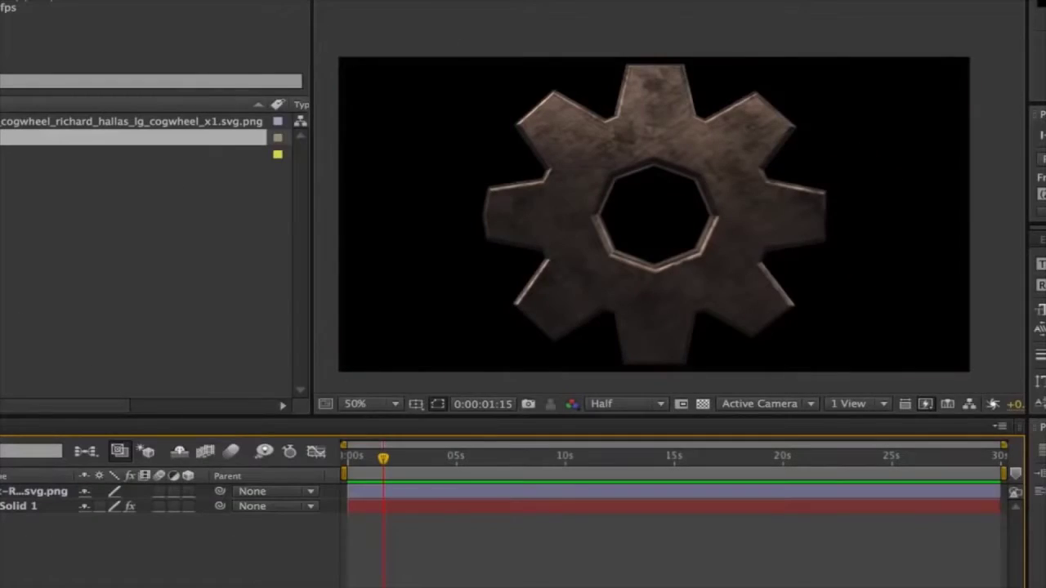
Add a two-node camera with the 50mm preset to the composition
left_click(212, 9)
mouse_move(234, 28)
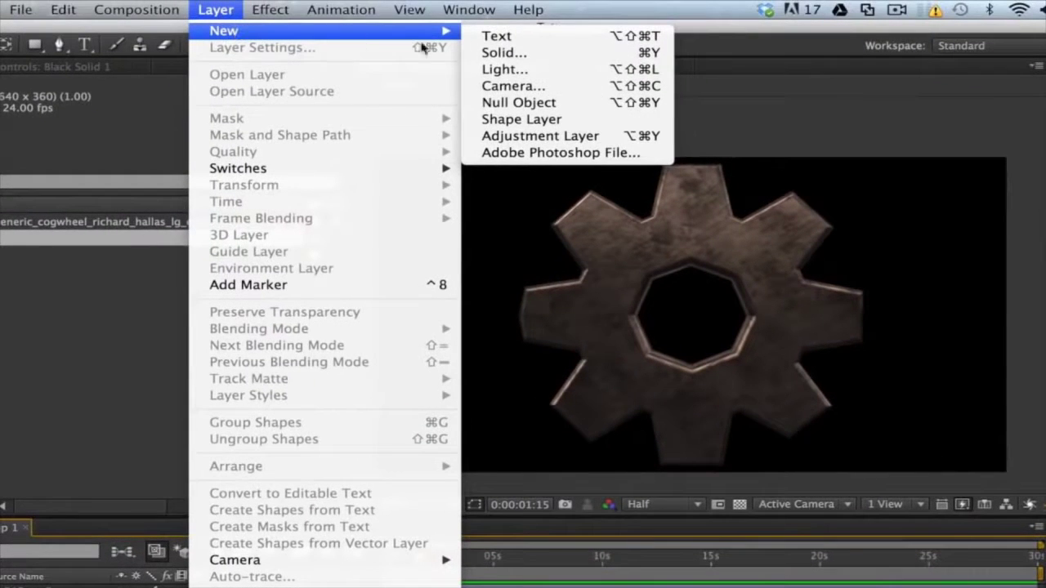
left_click(513, 85)
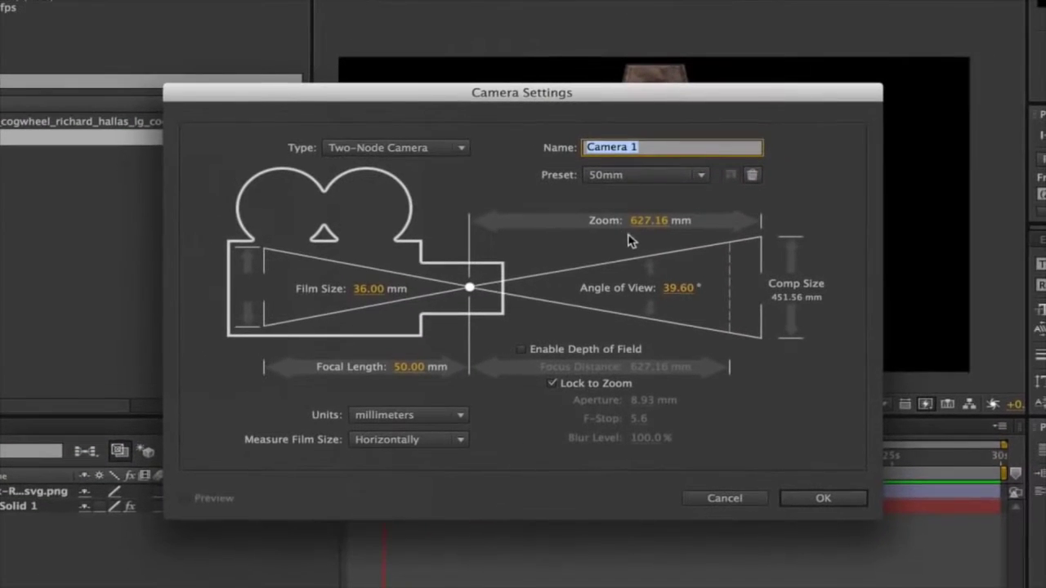
left_click(805, 499)
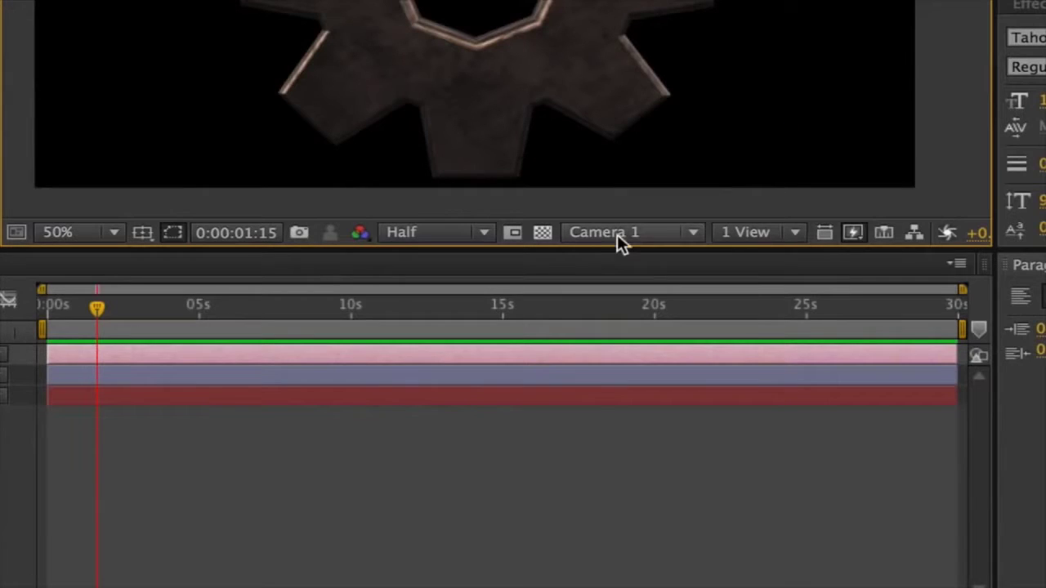
Switch the composition to Custom View 1 and examine the camera's placement around the gear
left_click(756, 405)
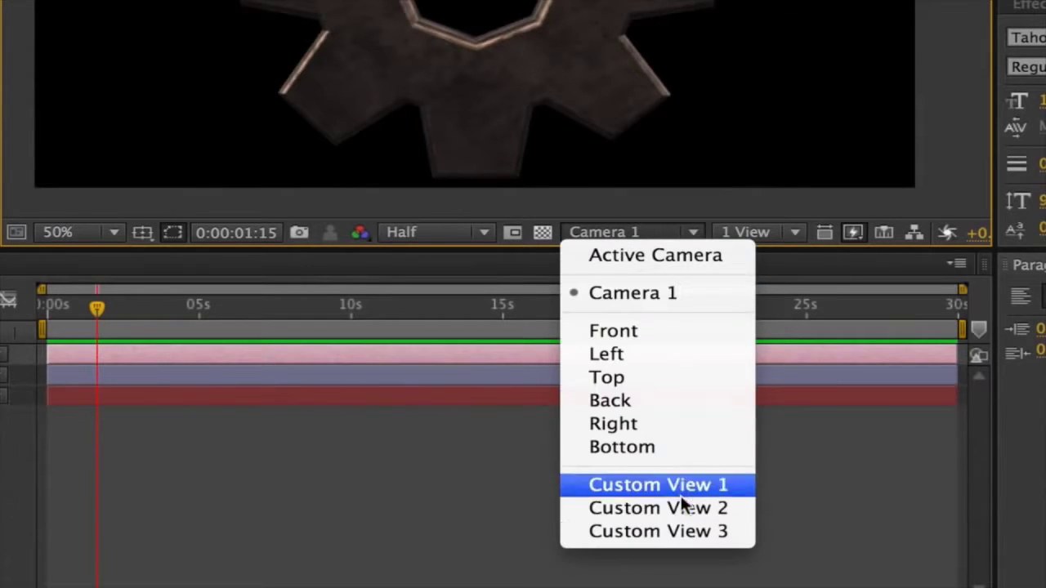
left_click(673, 488)
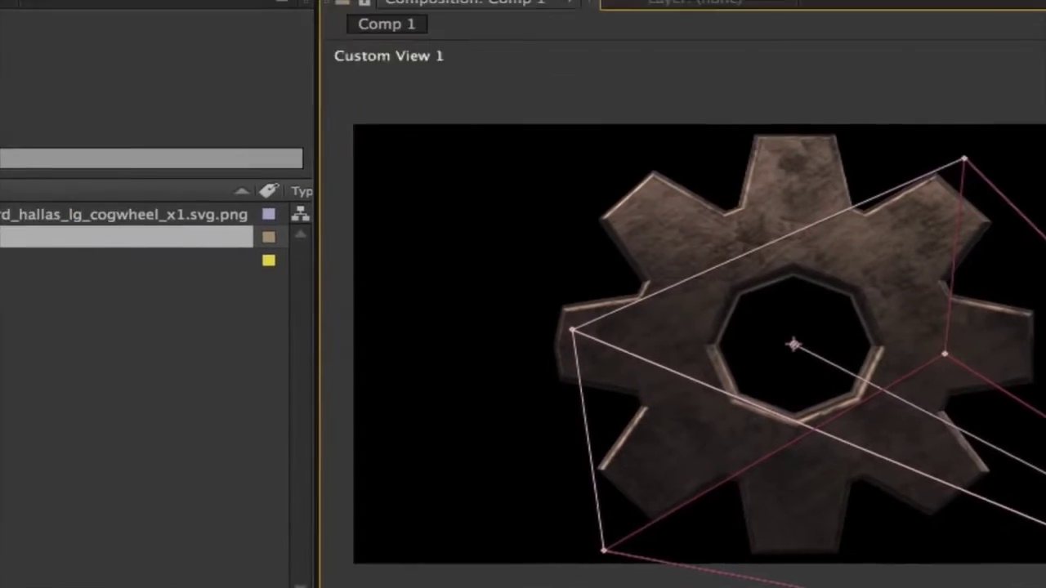
left_click(76, 40)
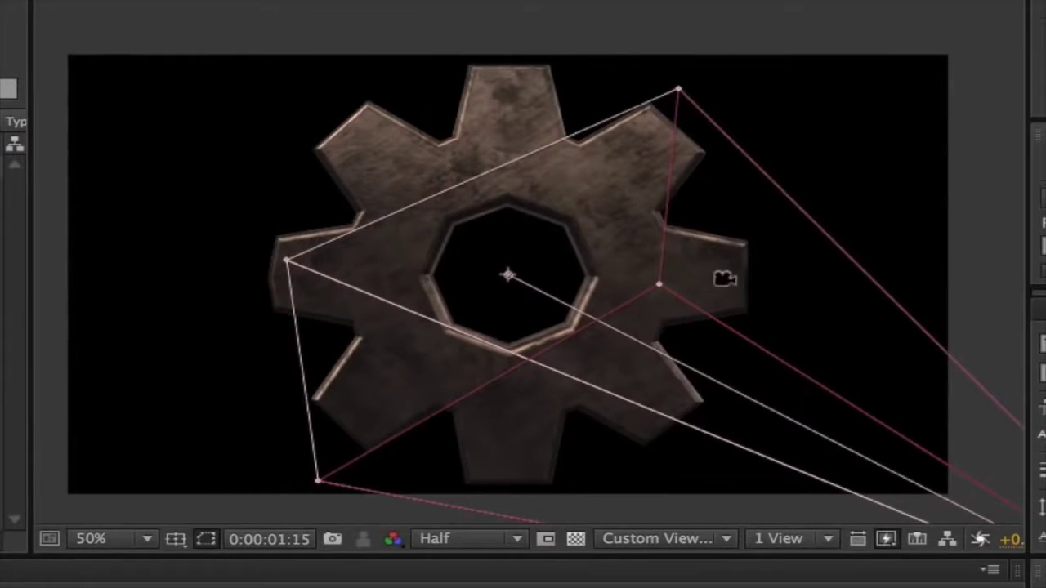
left_click_drag(781, 297, 619, 218)
left_click_drag(187, 315, 204, 328)
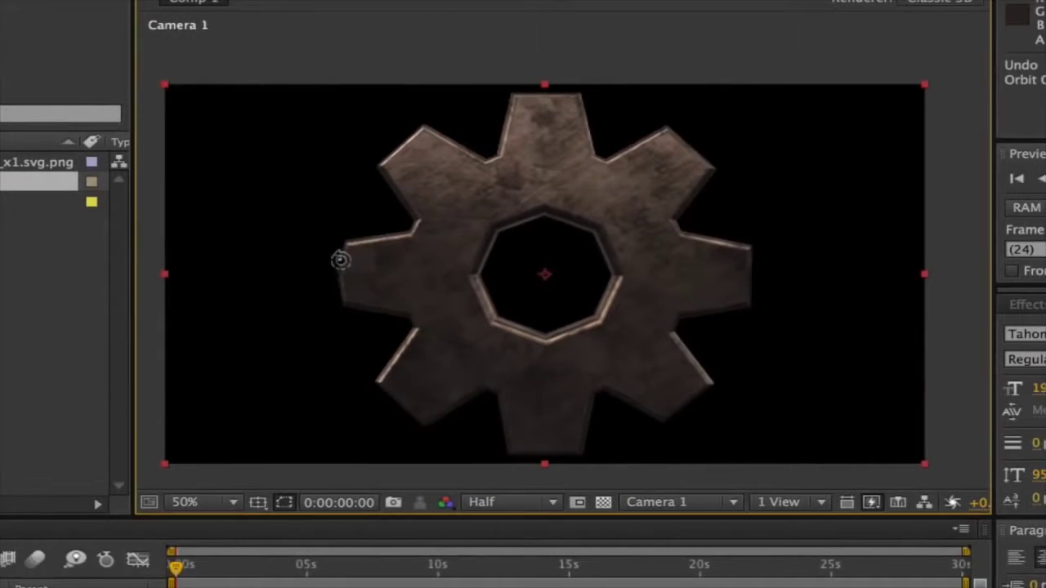
Orbit Camera 1 to an oblique angle on the gear and, in Custom View 1, move it closer
left_click_drag(697, 335, 641, 272)
left_click_drag(284, 197, 261, 173)
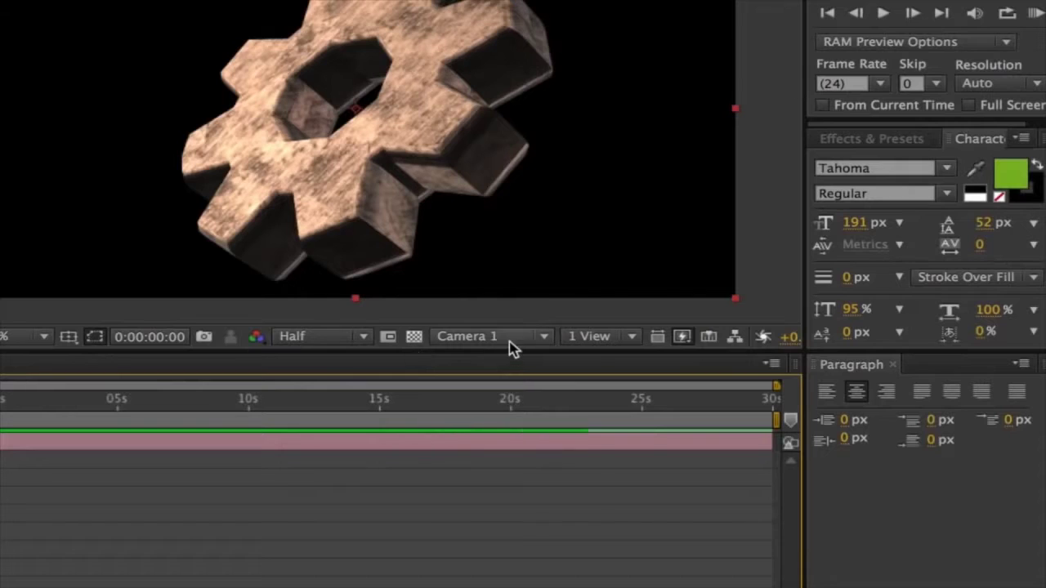
left_click(696, 503)
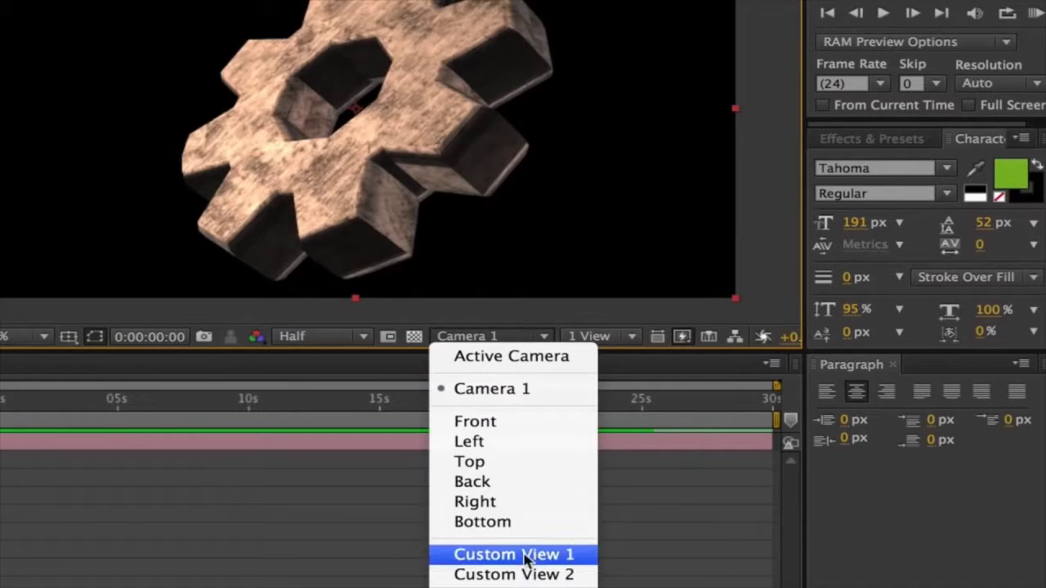
left_click(709, 587)
left_click_drag(479, 119, 469, 60)
left_click_drag(518, 268, 386, 188)
Enable Depth of Field in Camera 1's options and reduce the Focus Distance so parts of the gear blur
left_click(55, 480)
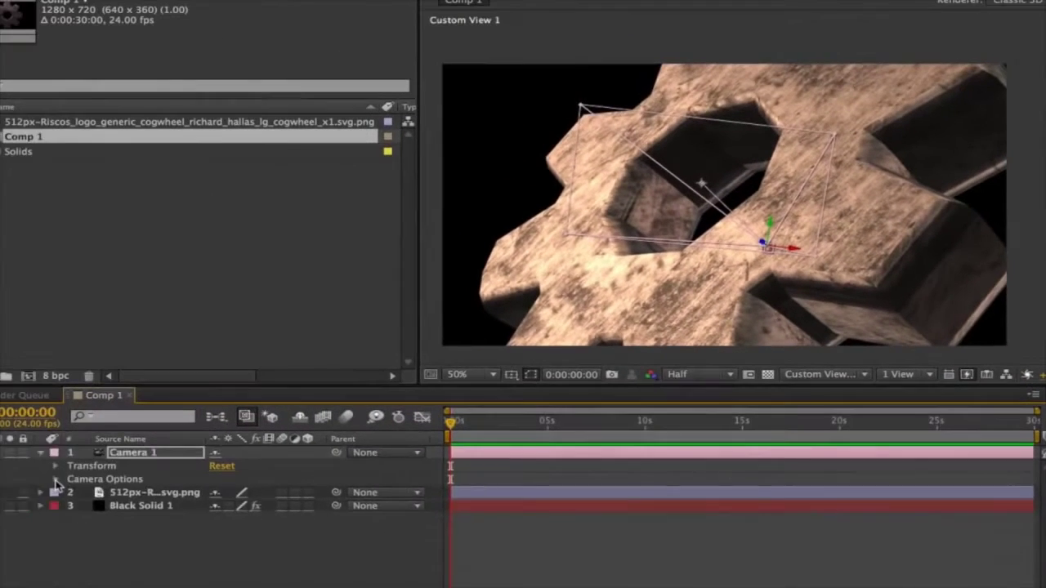
left_click(55, 480)
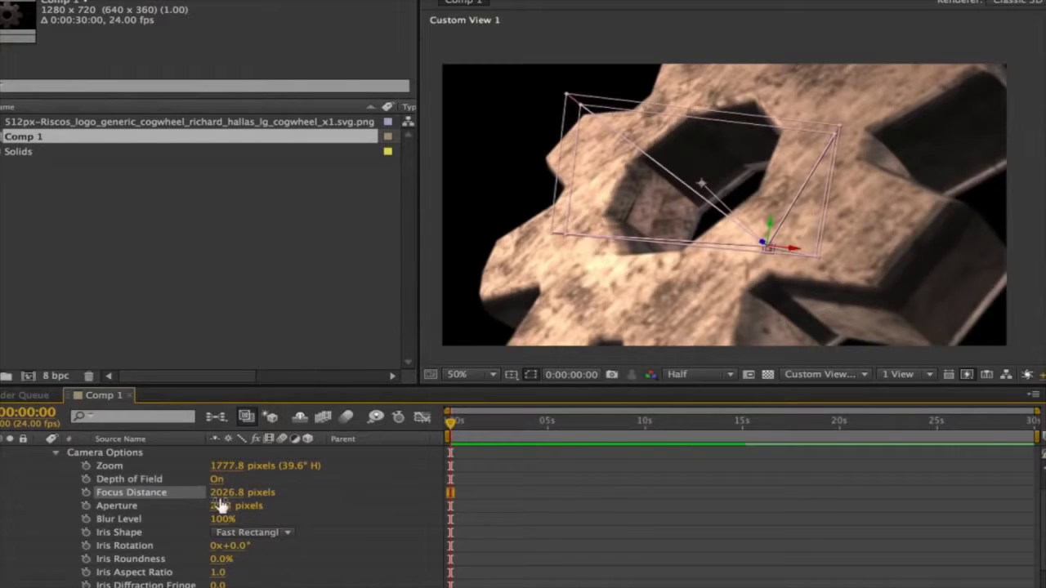
left_click_drag(323, 500, 200, 497)
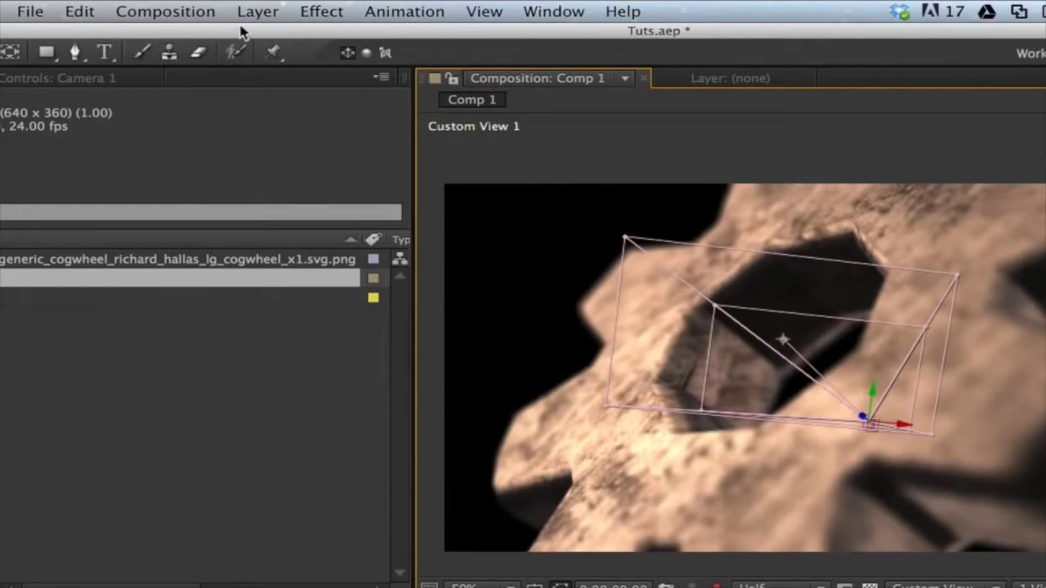
Add a new light layer to the composition
left_click(257, 12)
mouse_move(269, 36)
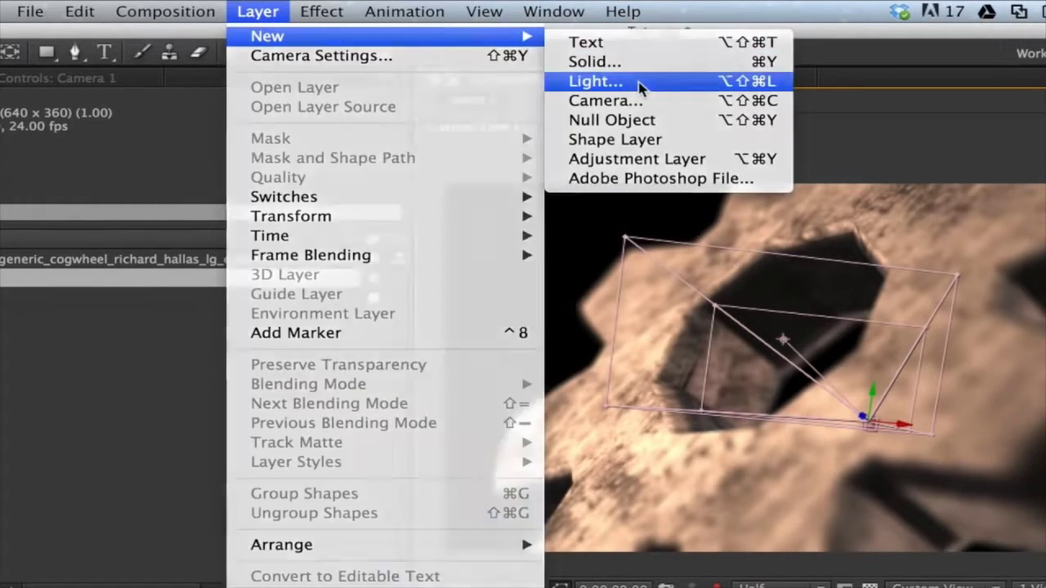
left_click(640, 84)
left_click(427, 544)
Reposition the light in Custom View 1, well above the gear, to light its textured face
left_click_drag(611, 119, 486, 155)
left_click_drag(472, 111, 417, 18)
left_click_drag(598, 143, 629, 277)
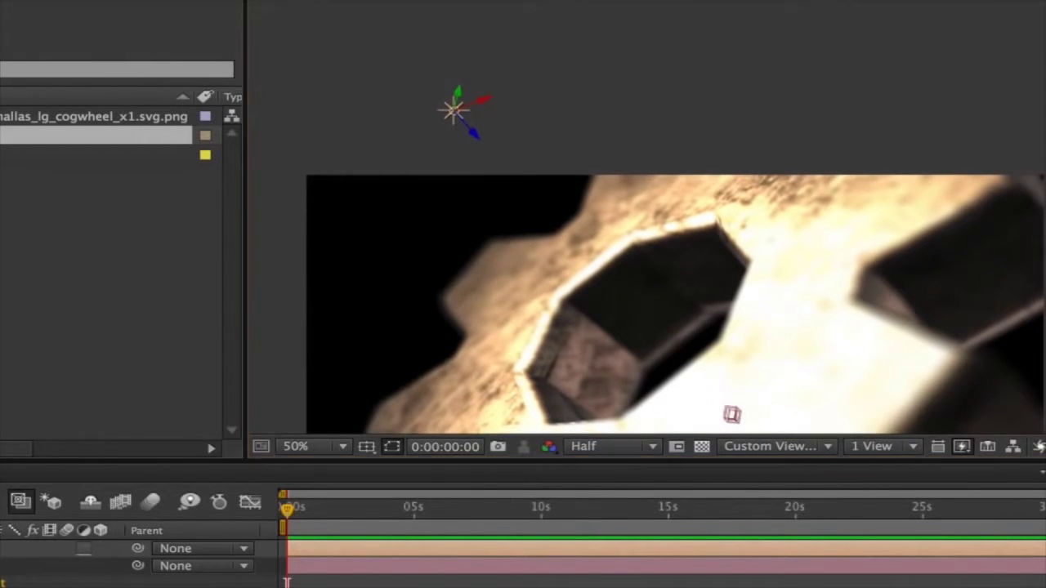
left_click_drag(454, 88, 506, 0)
left_click_drag(446, 259, 434, 122)
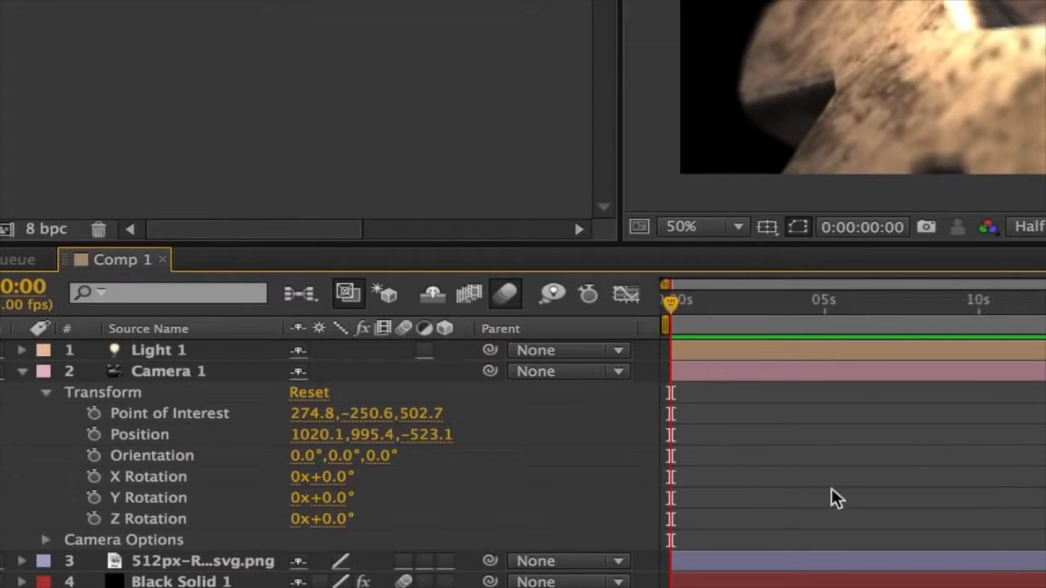
Animate Camera 1's Position from 1020.1, 1232.4, -523.1 at the start to 1020.1, 640.4, -523.1 at about five seconds
left_click(94, 433)
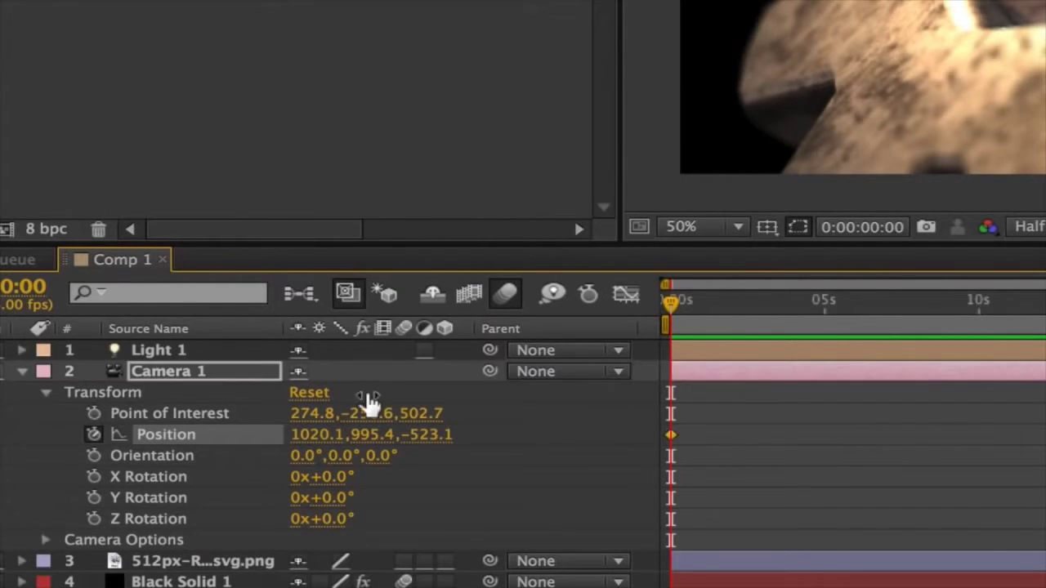
left_click_drag(367, 434, 728, 399)
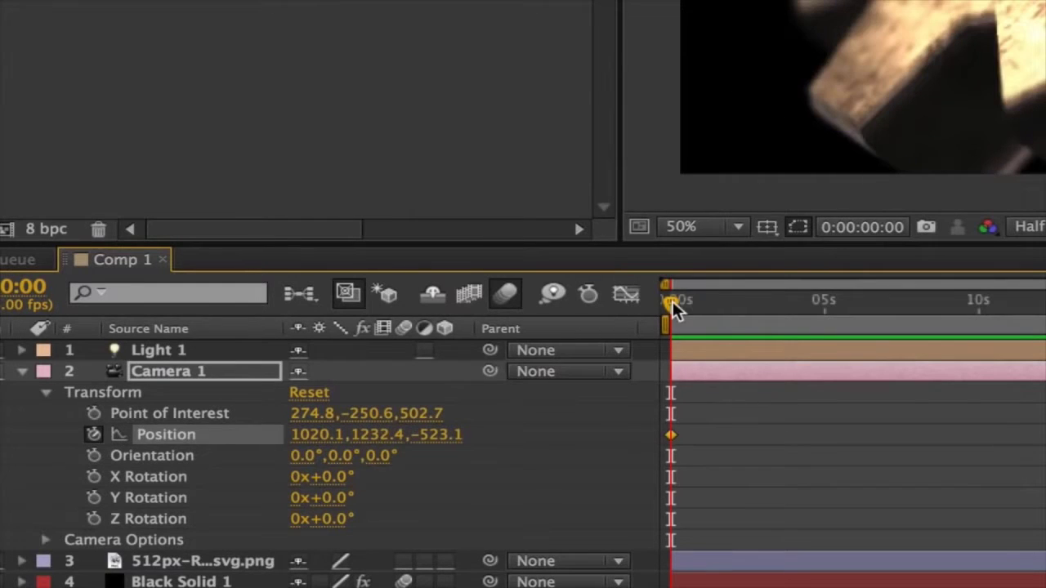
left_click_drag(394, 426, 82, 445)
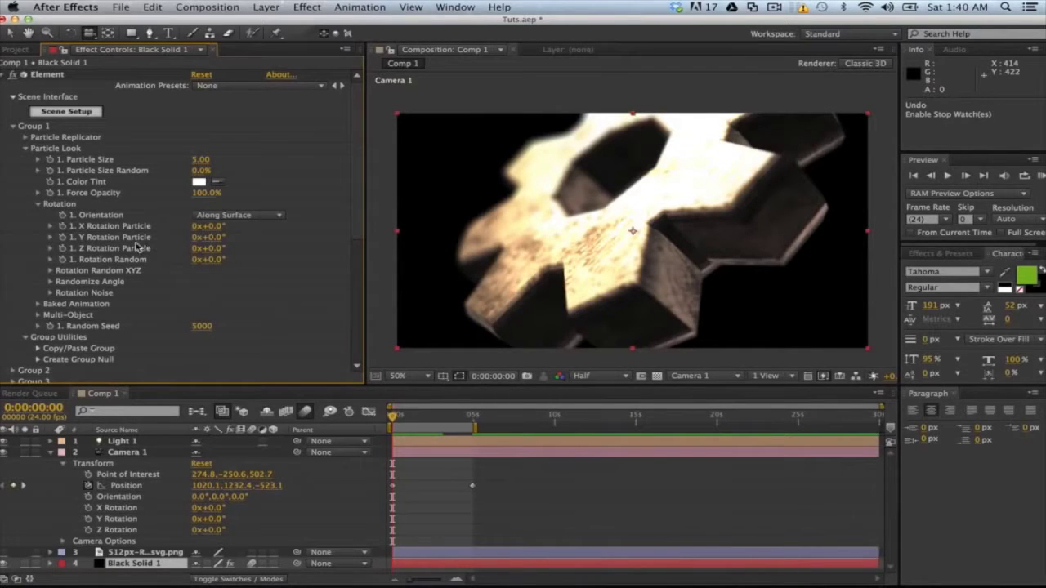
Keyframe Group 1's Z Rotation Particle from 0 at the start to 2x+0.0° at 0:00:04:23 and preview the animation
left_click(65, 250)
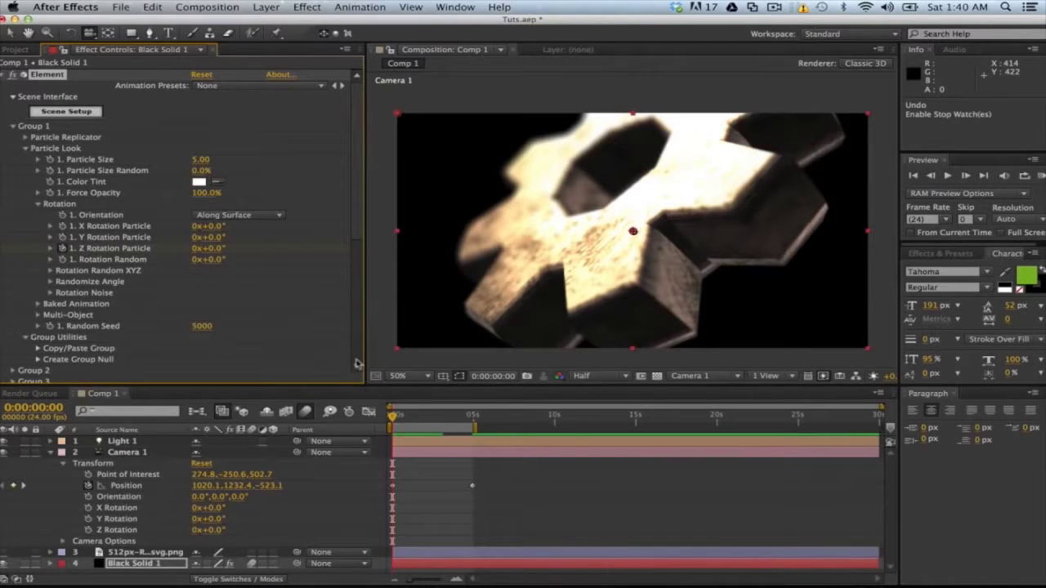
left_click_drag(394, 416, 477, 419)
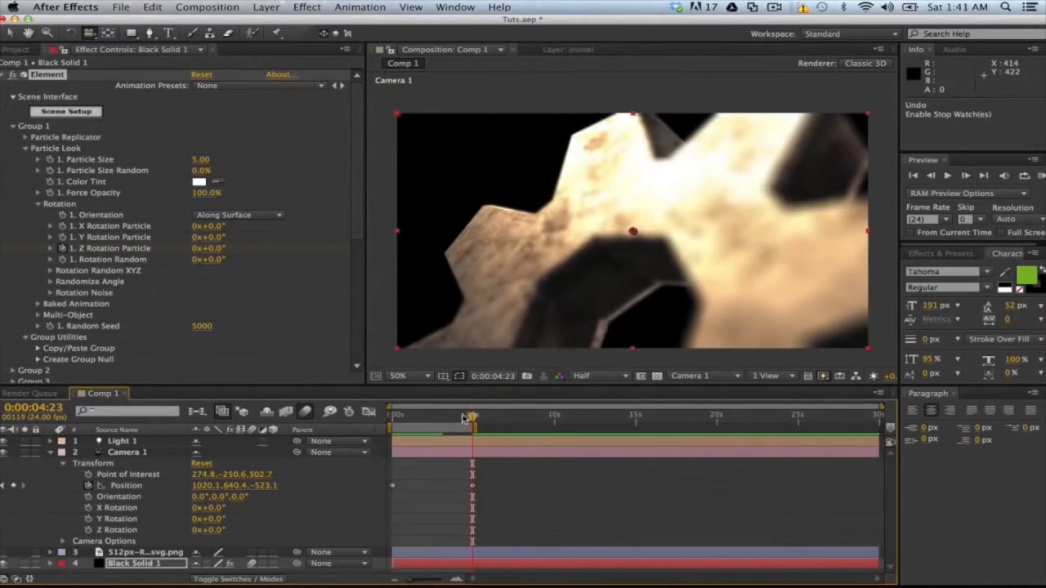
left_click(196, 249)
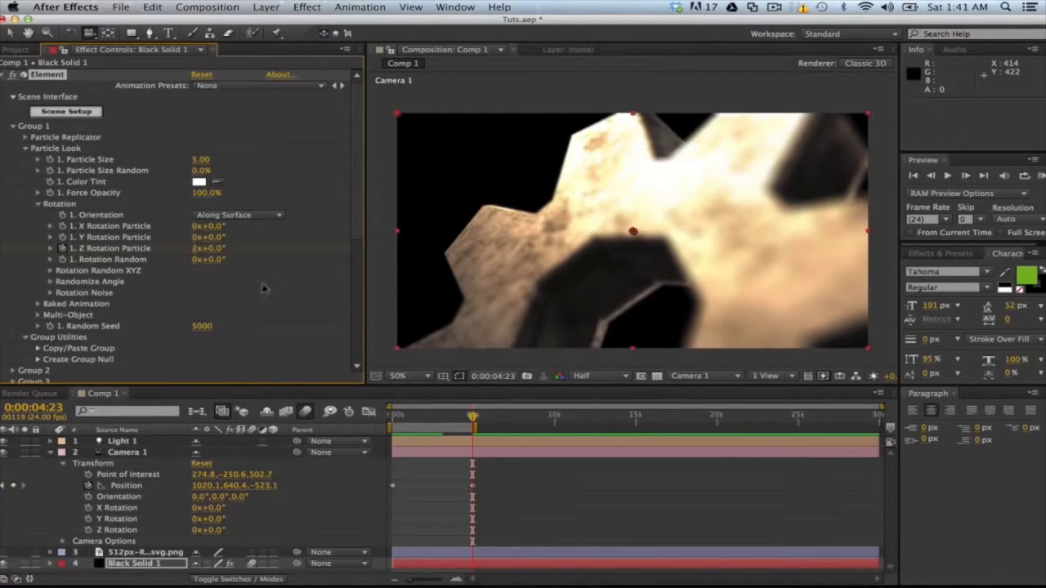
left_click_drag(471, 417, 392, 414)
key("space")
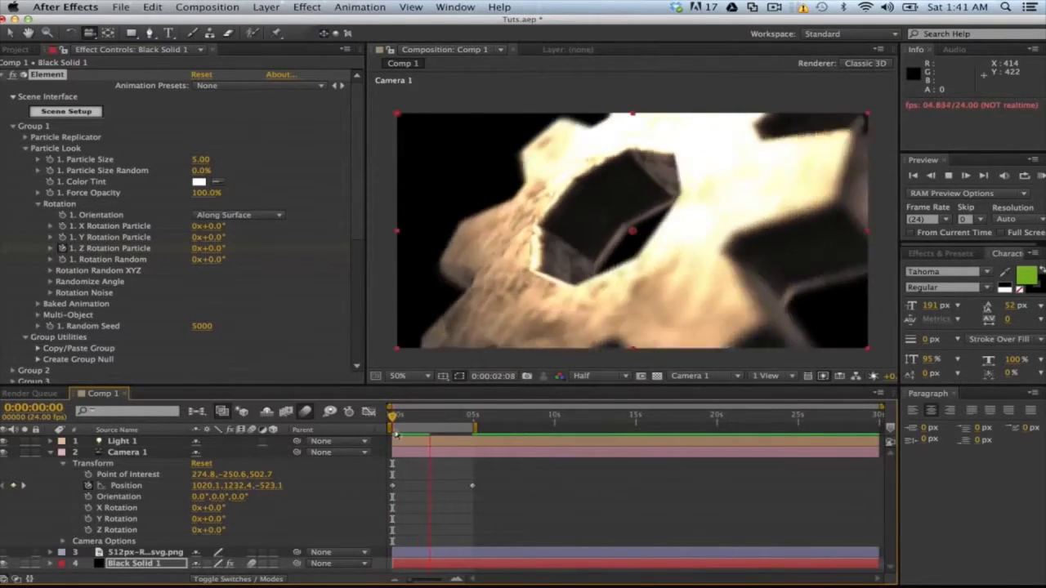
Open the Output settings of the Element effect and review its Sampling & Aliasing options
scroll(14, 253, "down", 5)
left_click(13, 310)
scroll(111, 324, "down", 5)
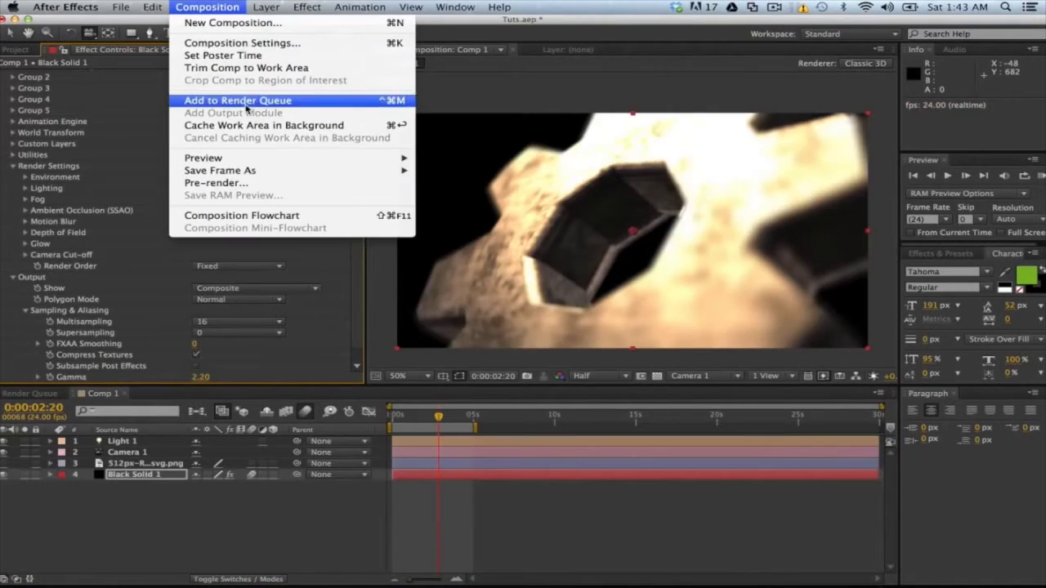
Add Comp 1 to the render queue and set its Output Module to H.264
left_click(241, 100)
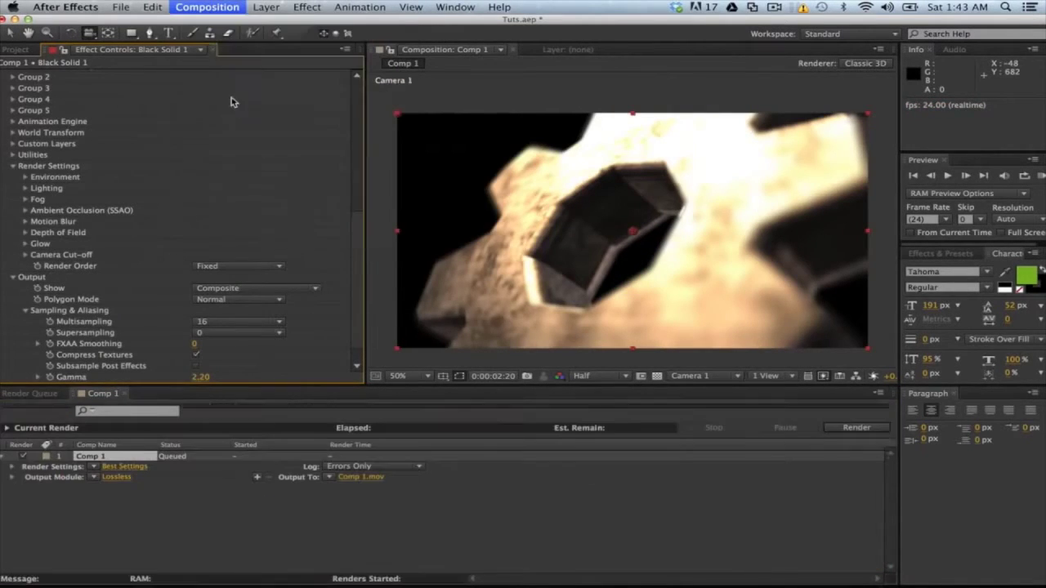
left_click(93, 477)
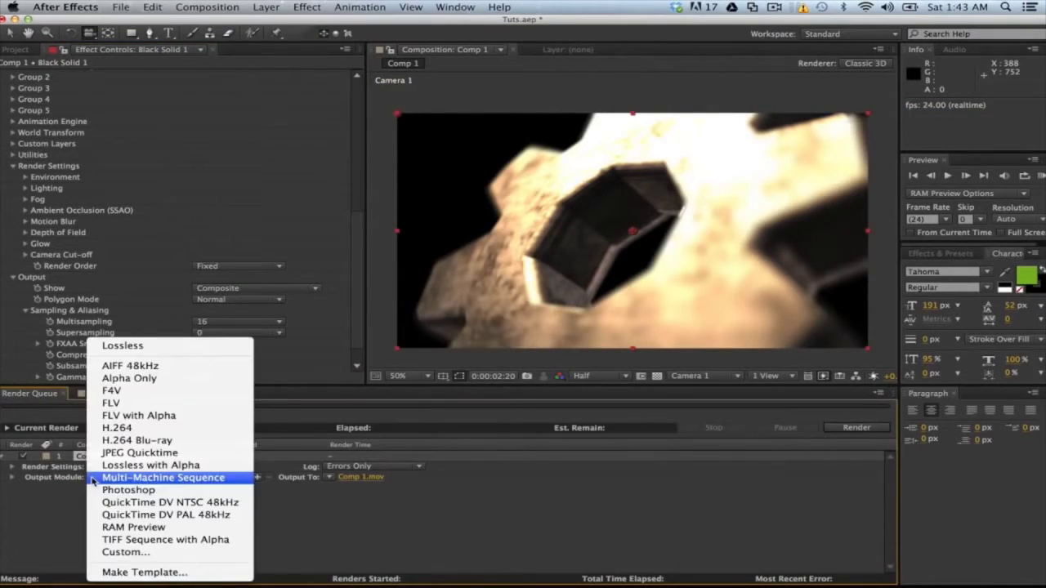
left_click(120, 427)
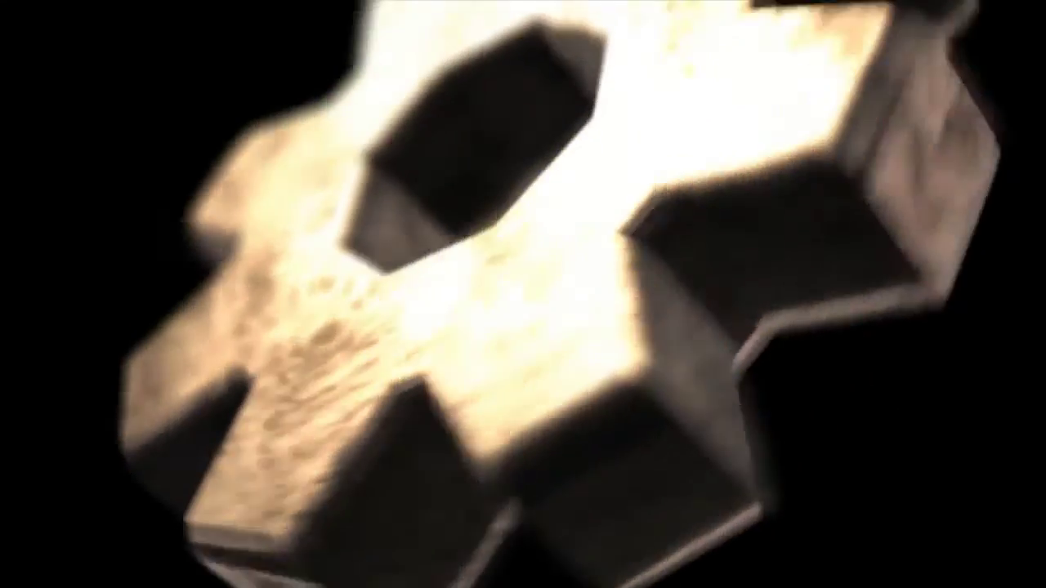